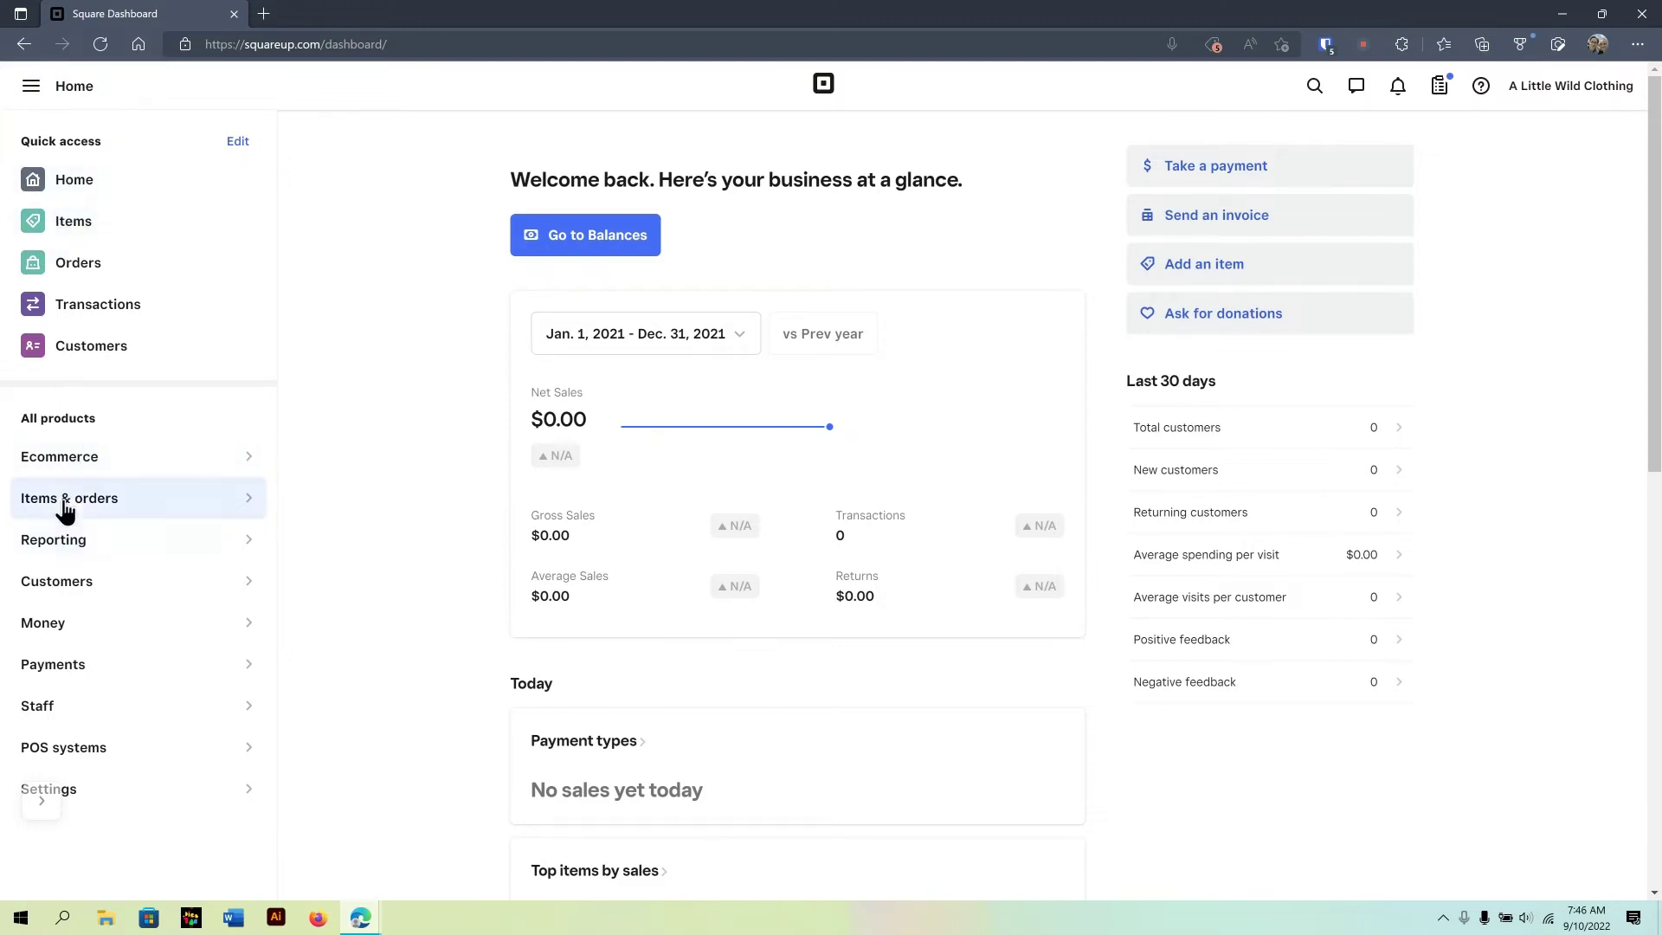
Step: Go to the Item Library under Items & orders in the sidebar
click(249, 511)
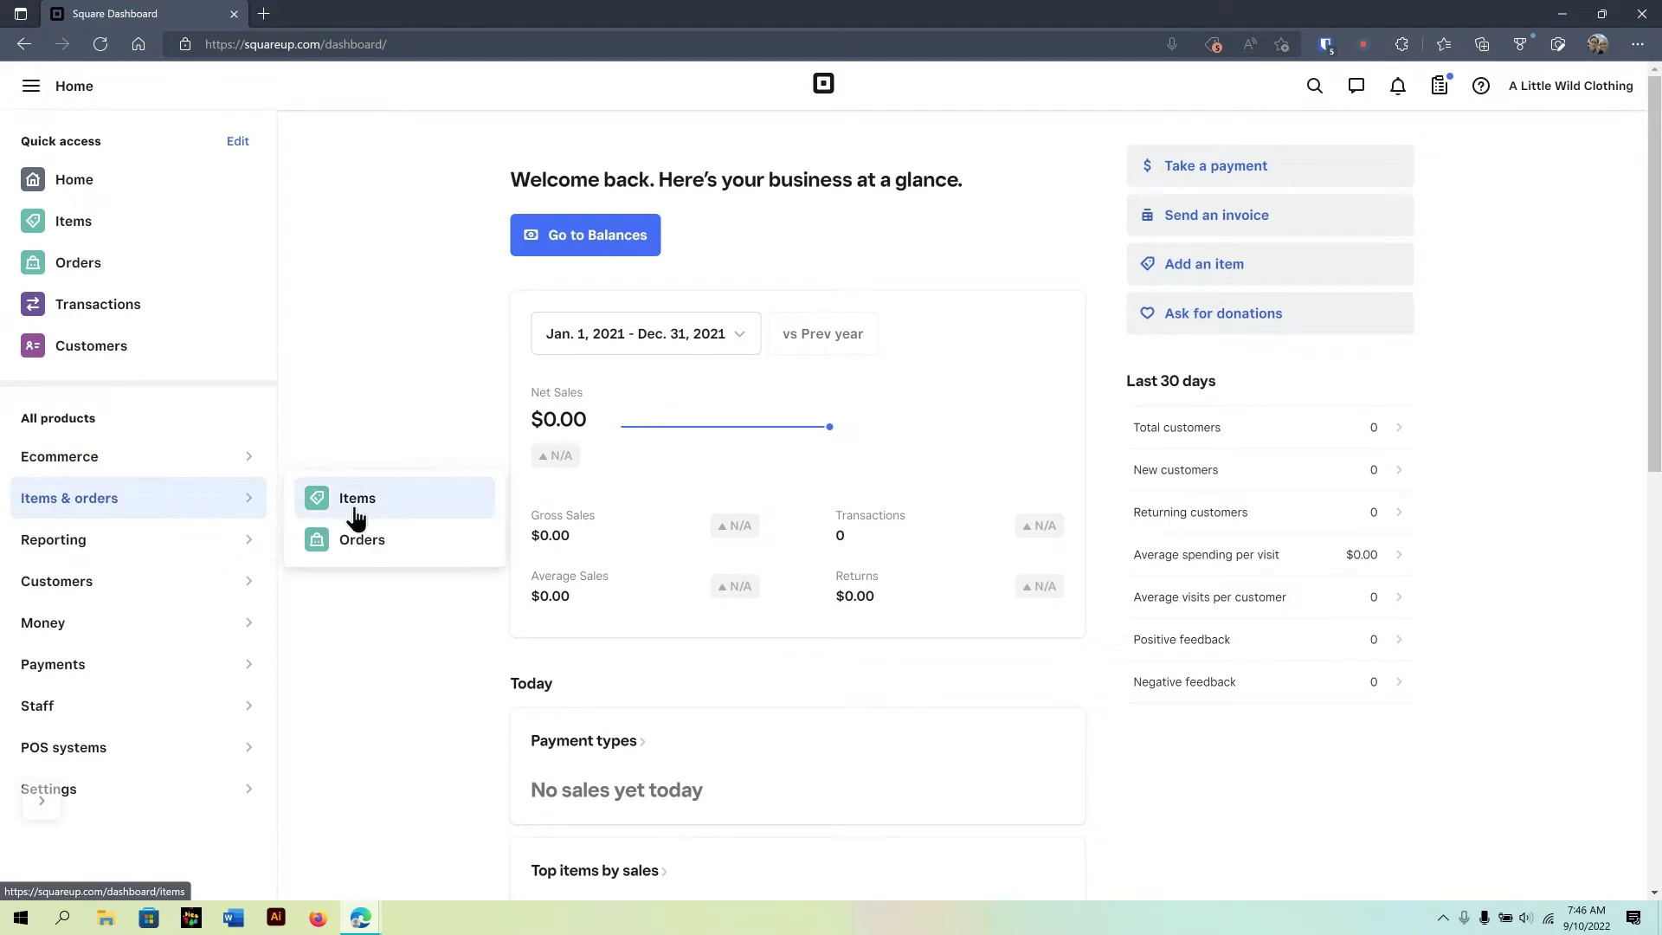
click(353, 504)
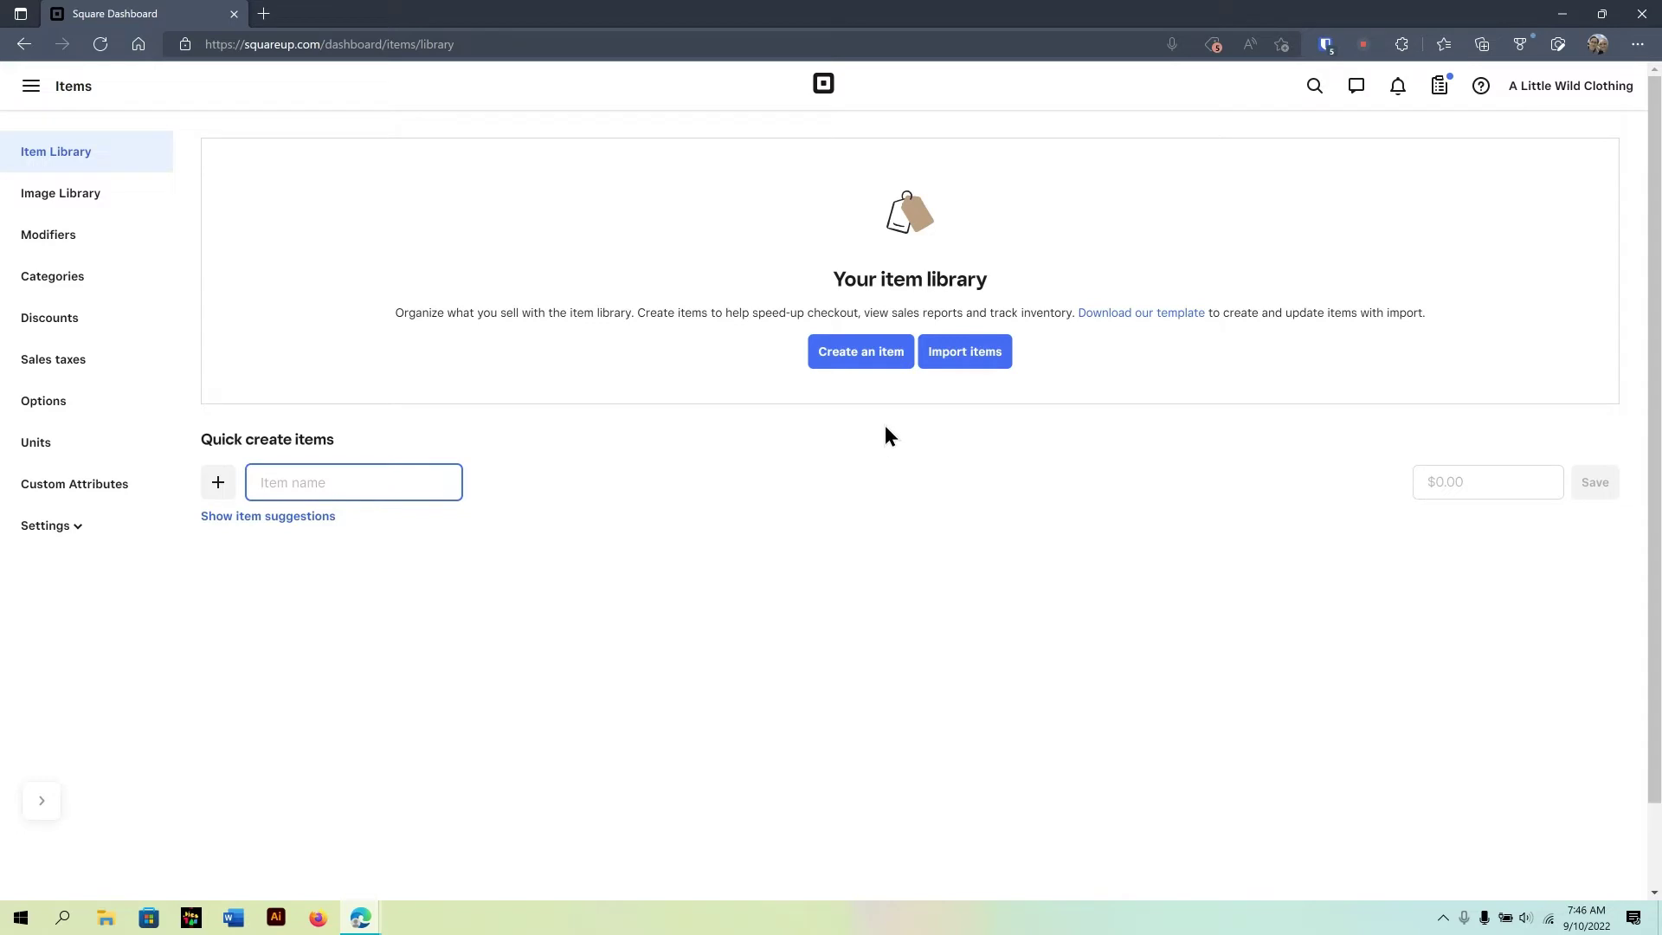
Step: Start a new item and look over its empty Name, Category and Description fields
click(883, 358)
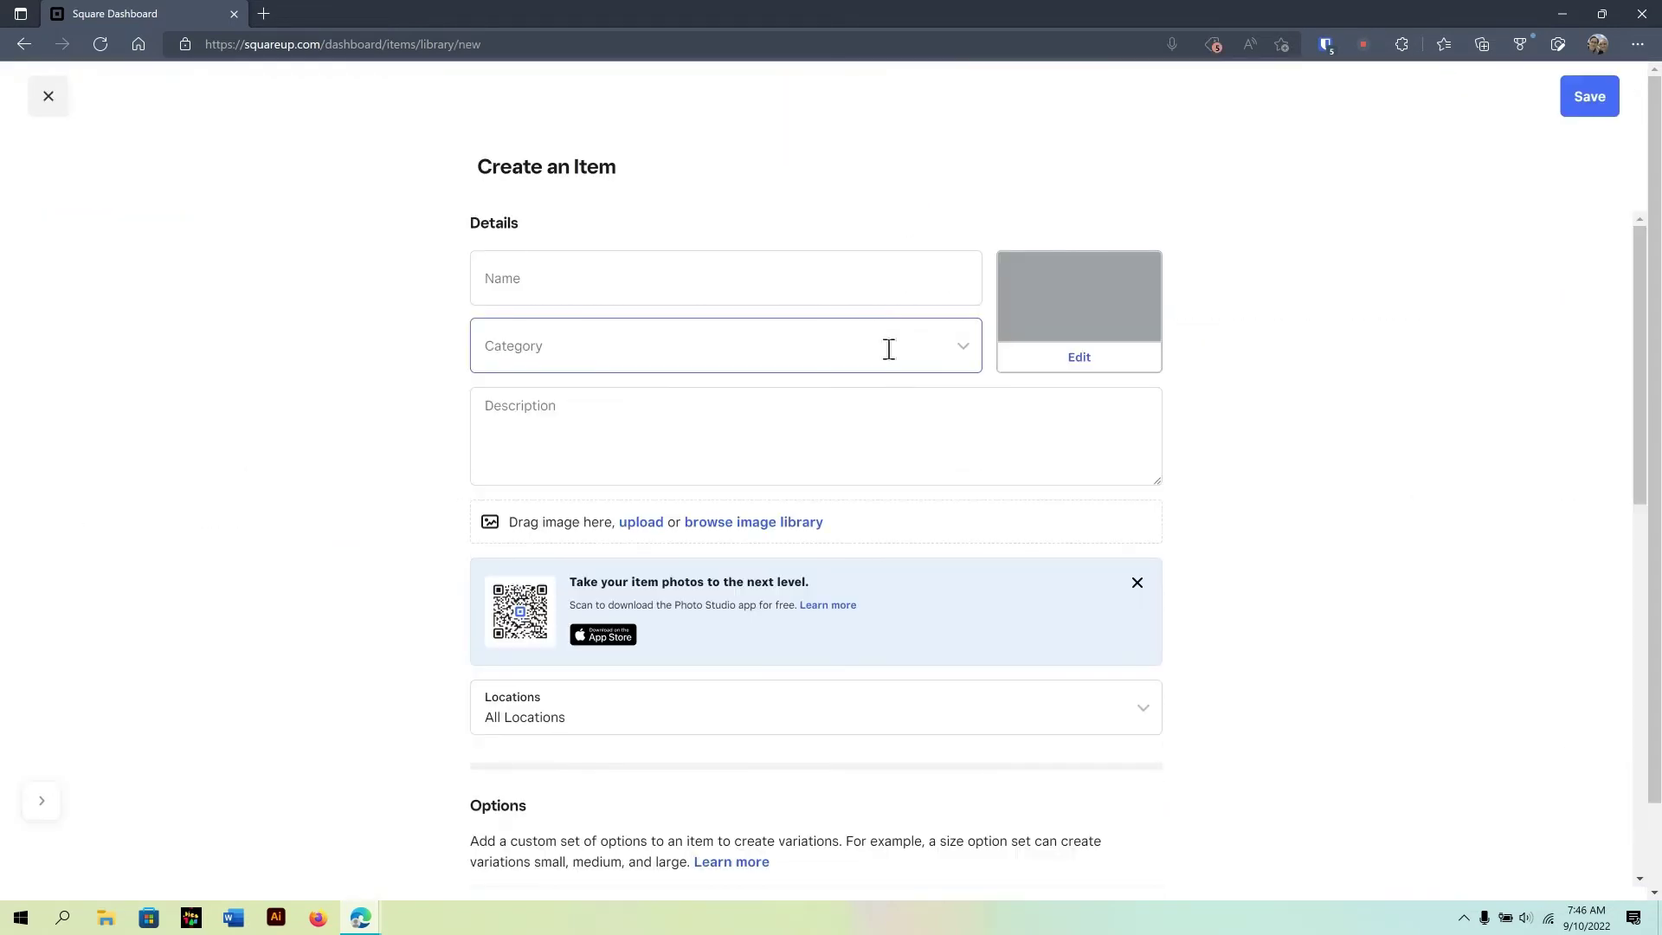
click(846, 281)
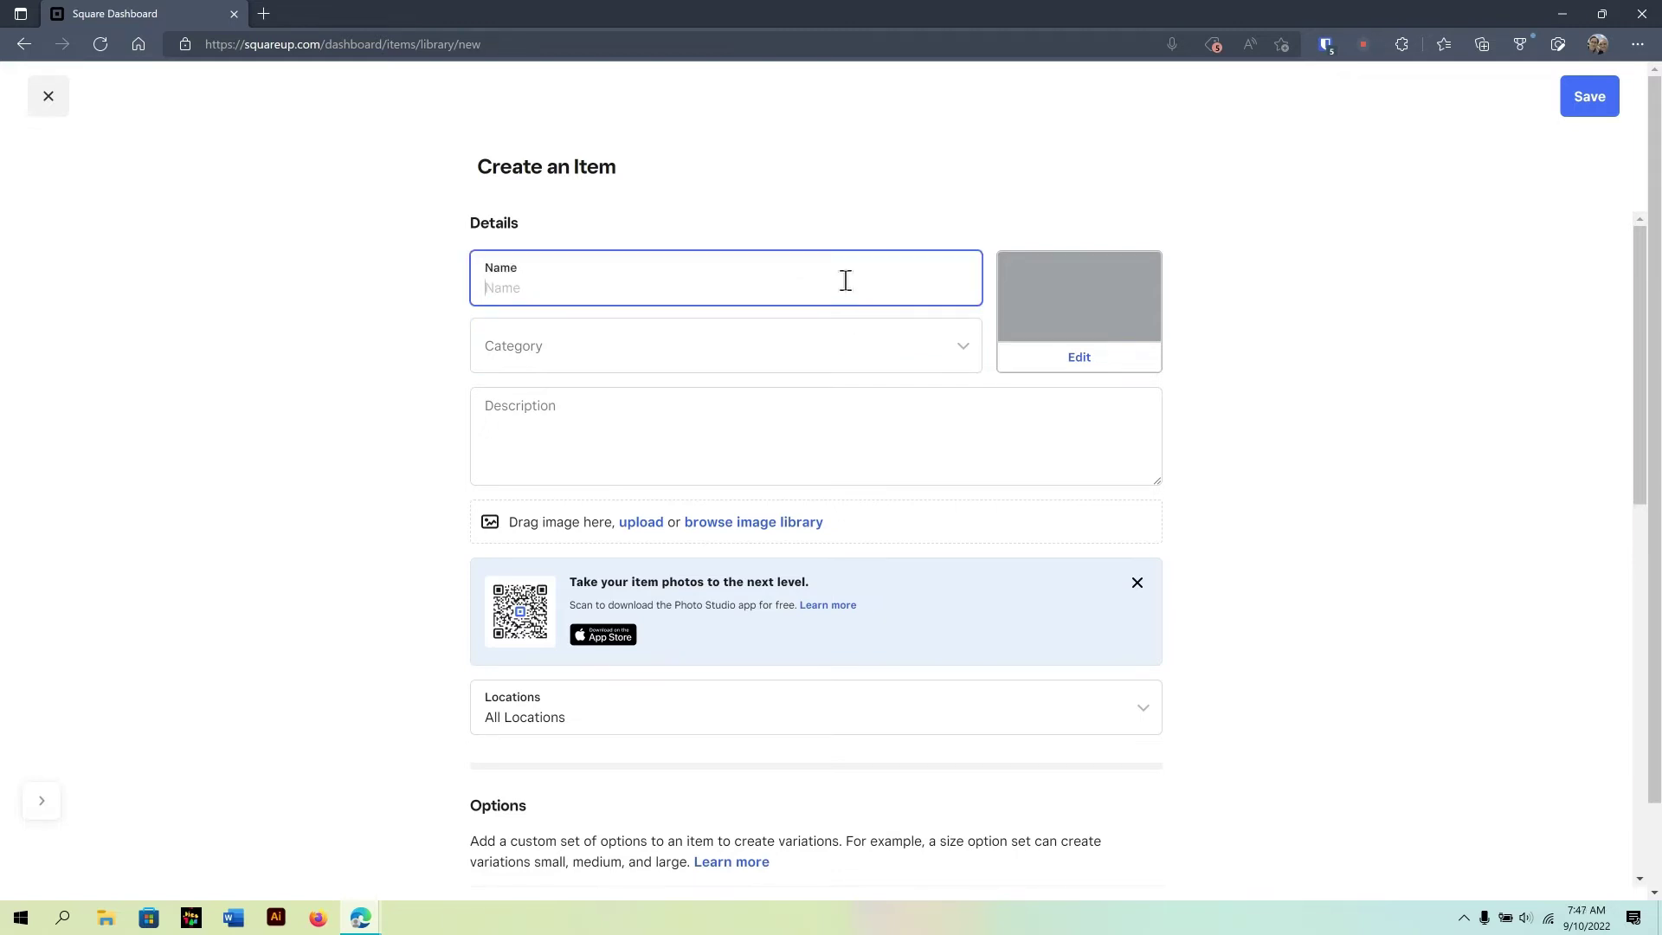
click(866, 355)
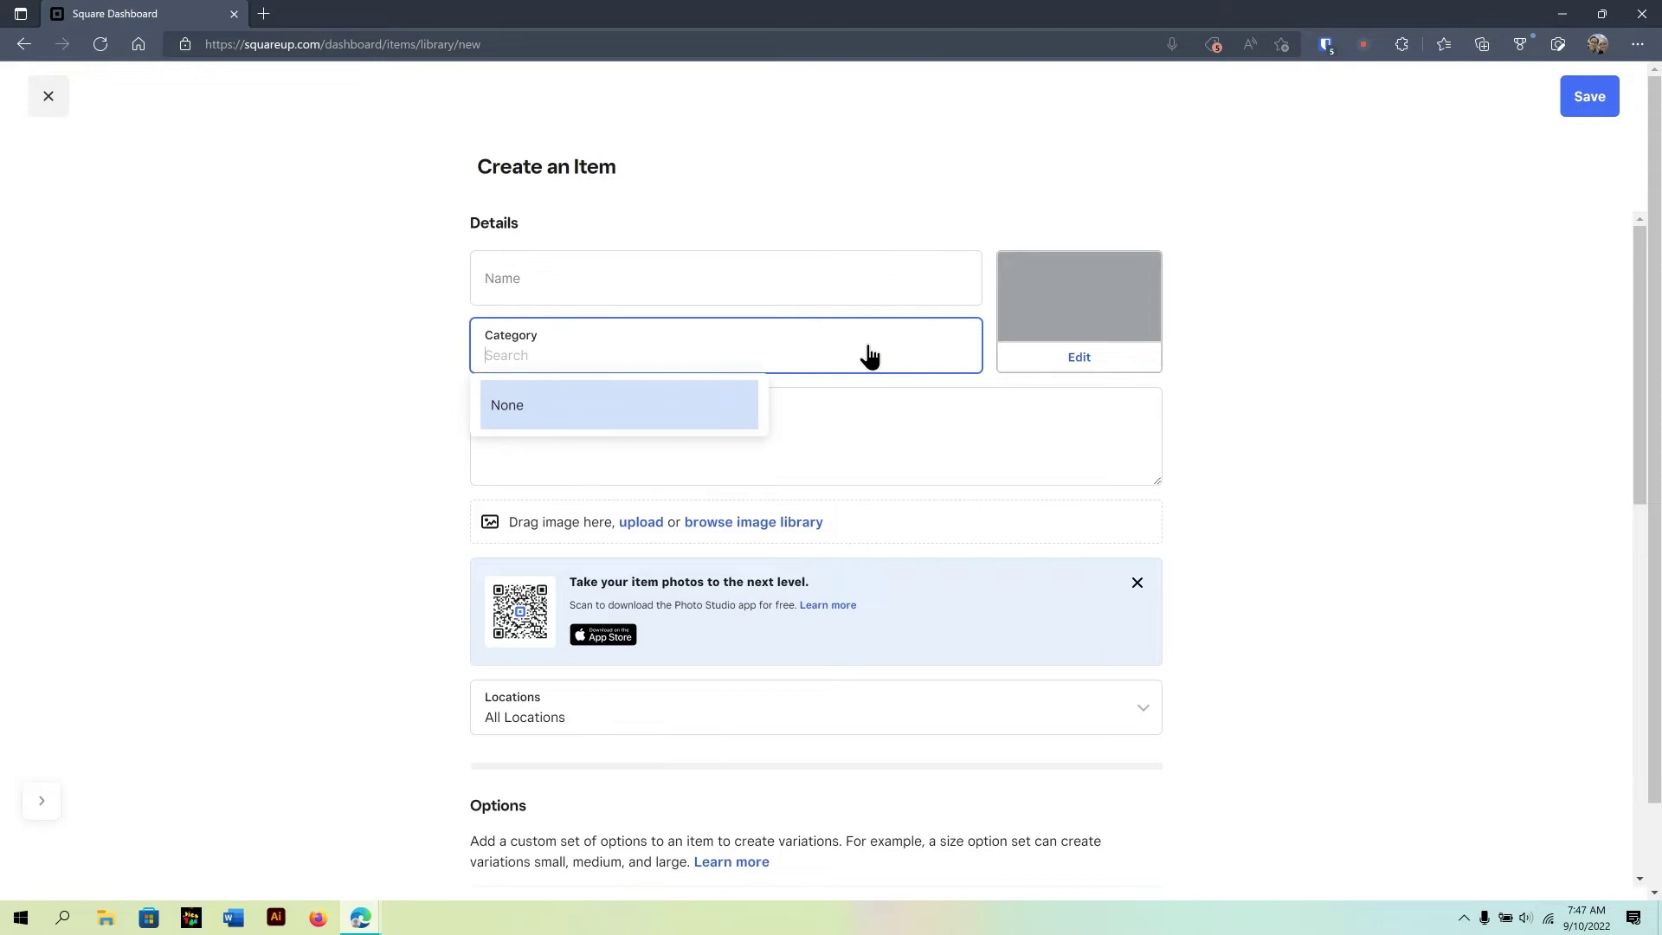
click(1375, 362)
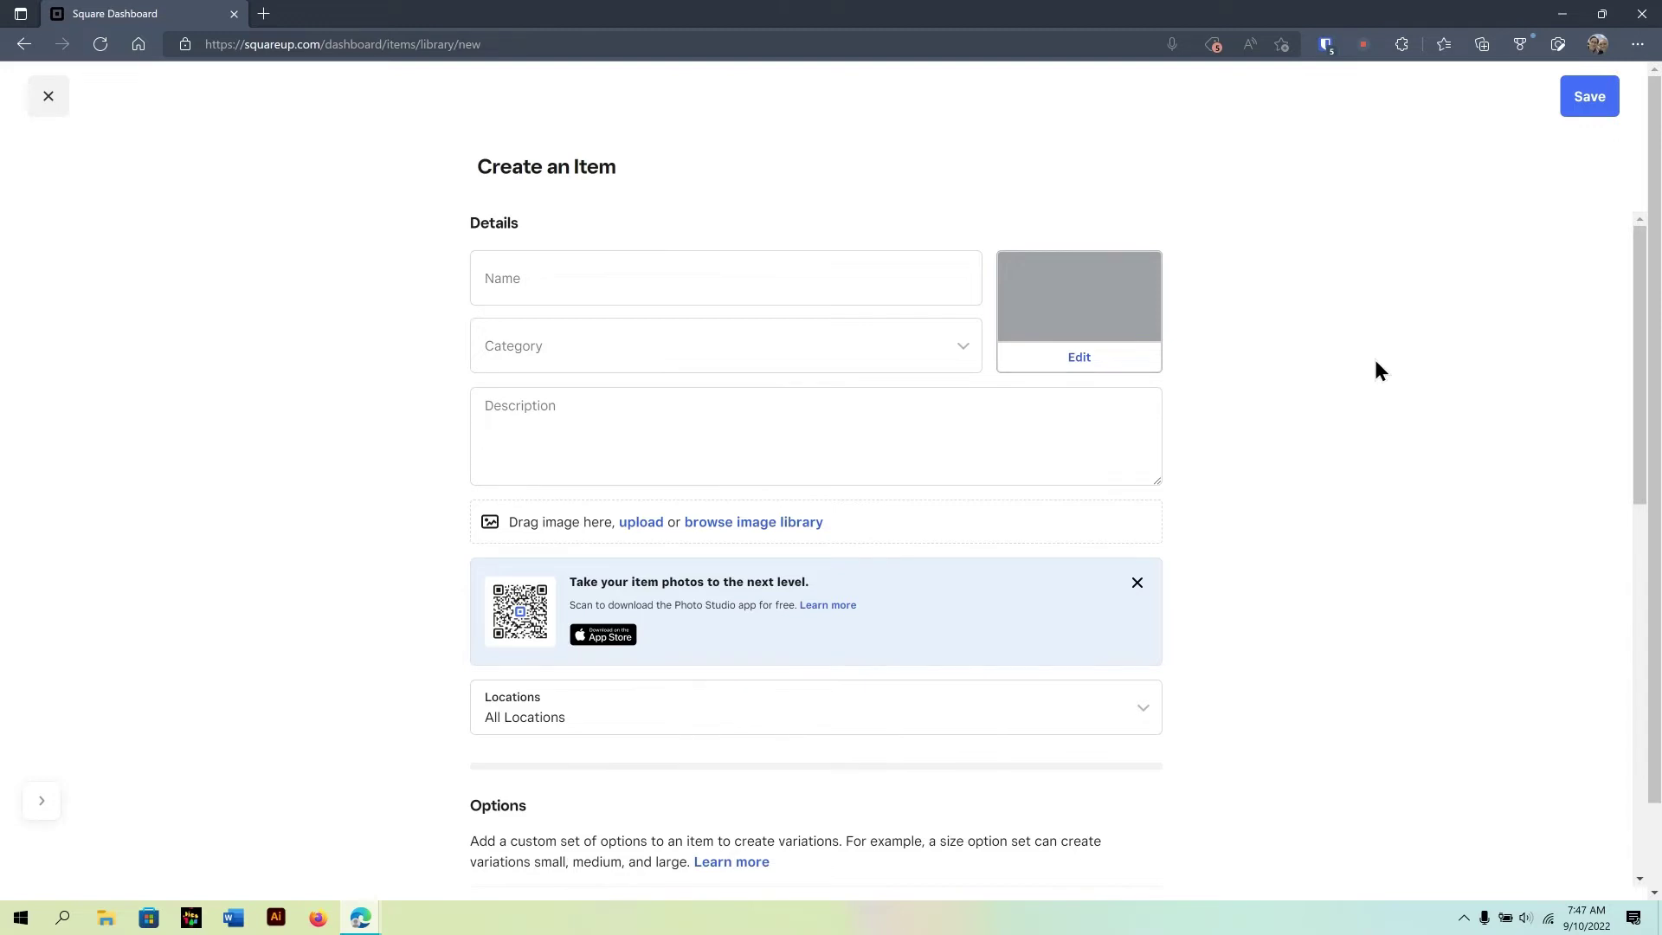
click(776, 467)
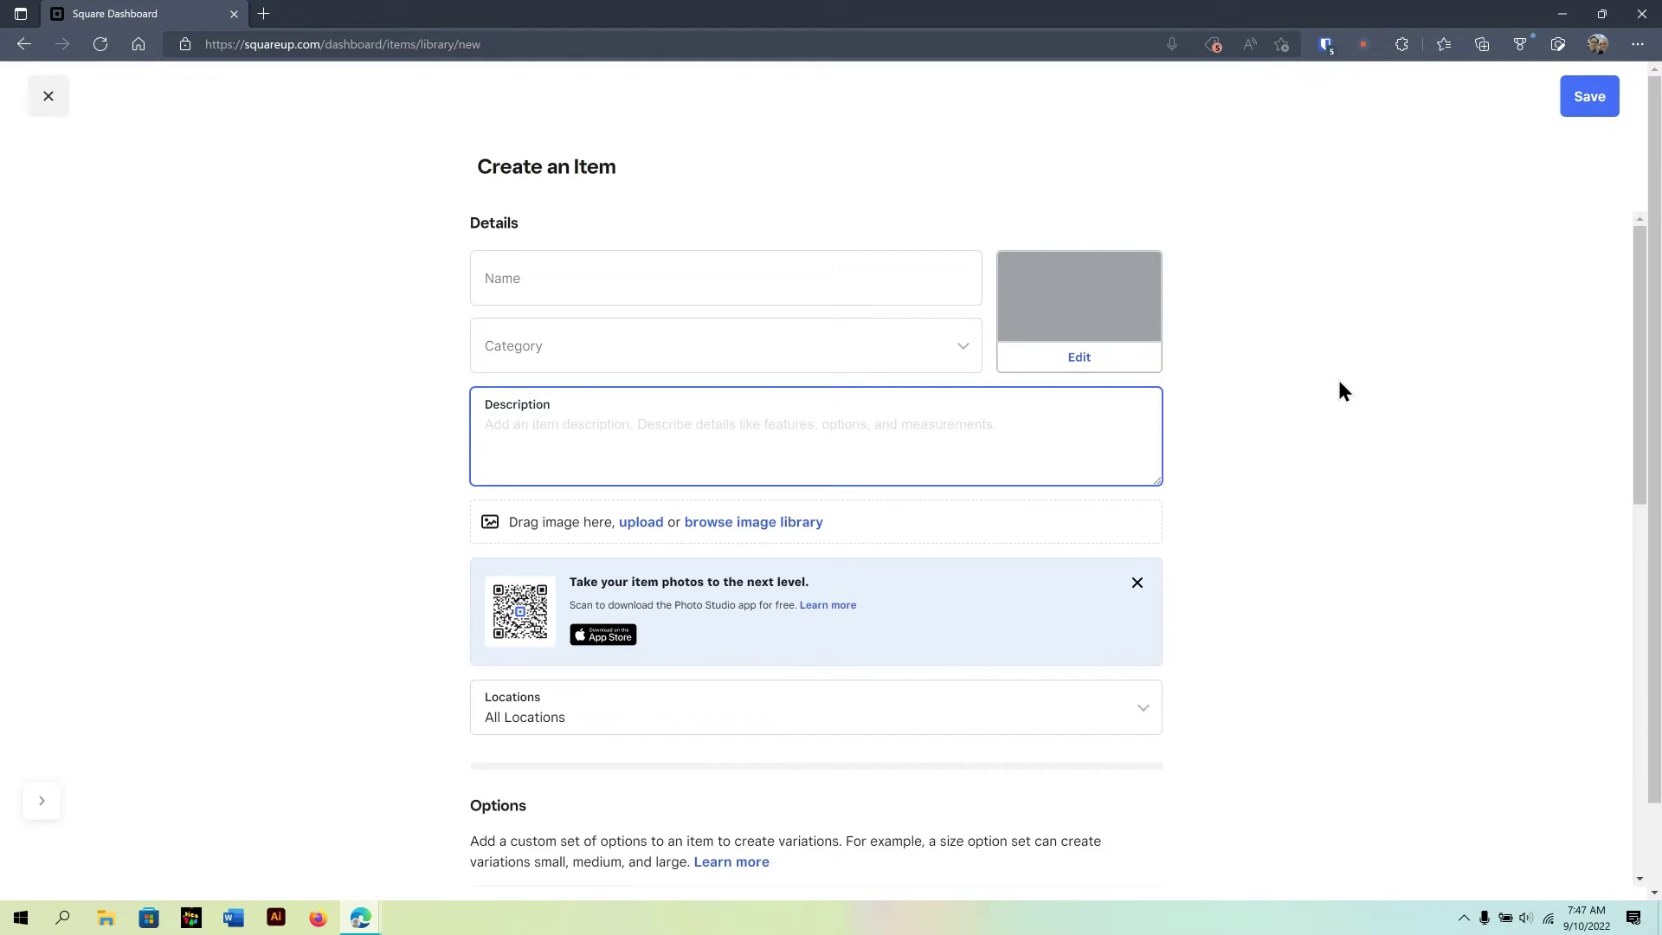
Step: Set the sunset photo from the image library as the item's image
click(1070, 361)
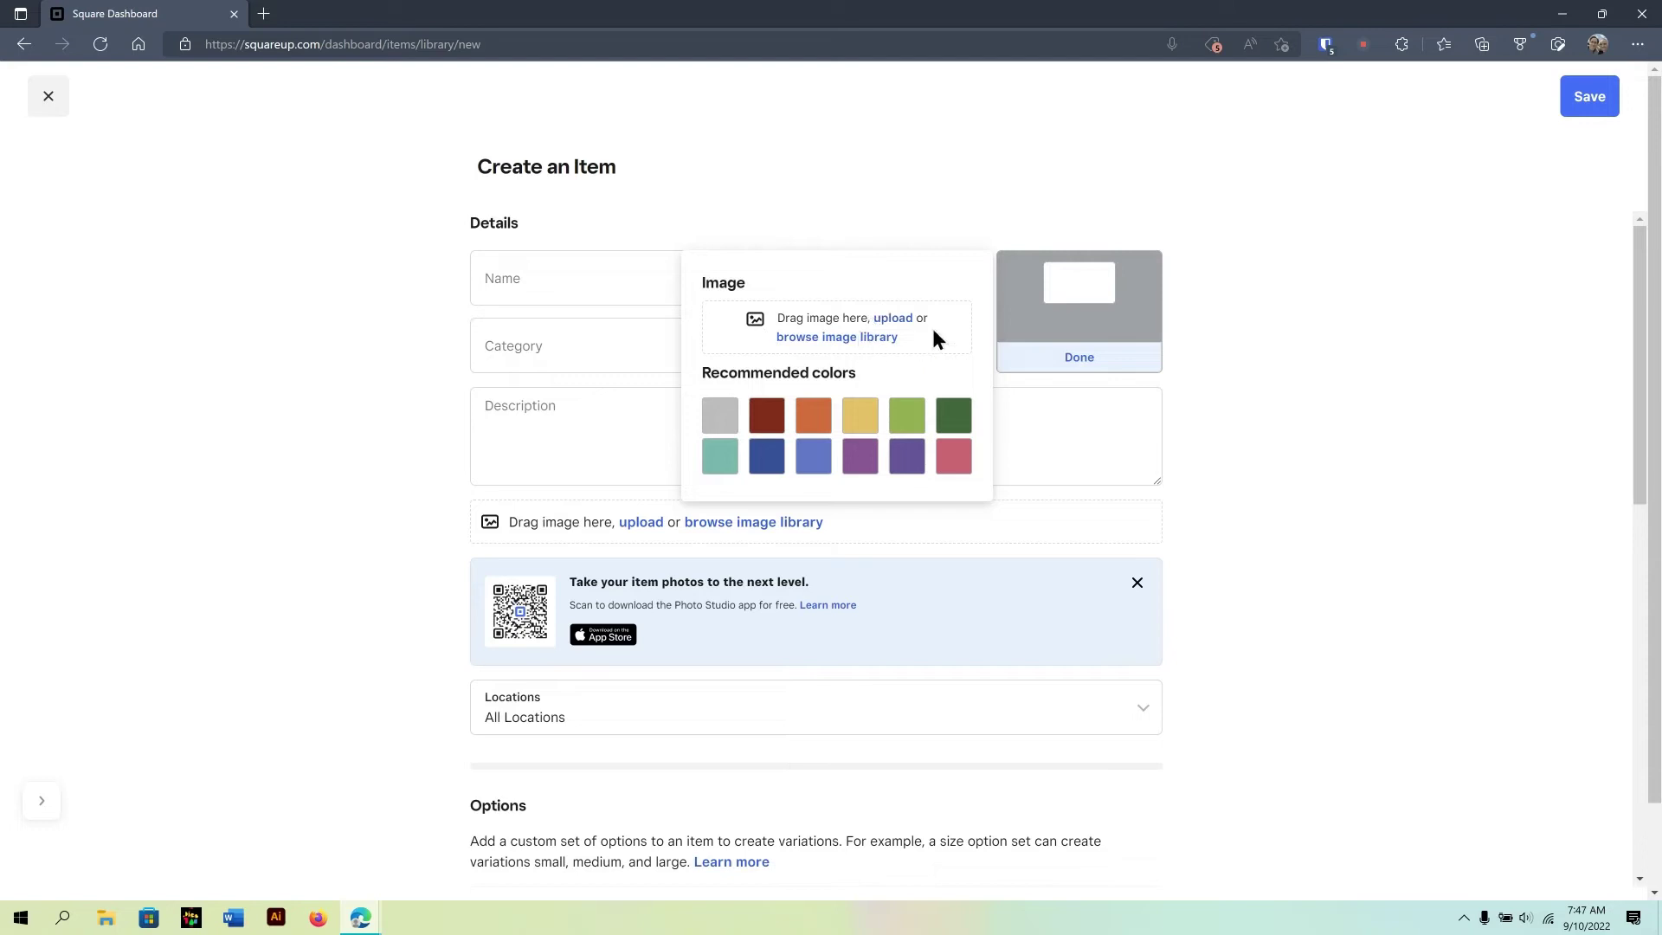
click(849, 340)
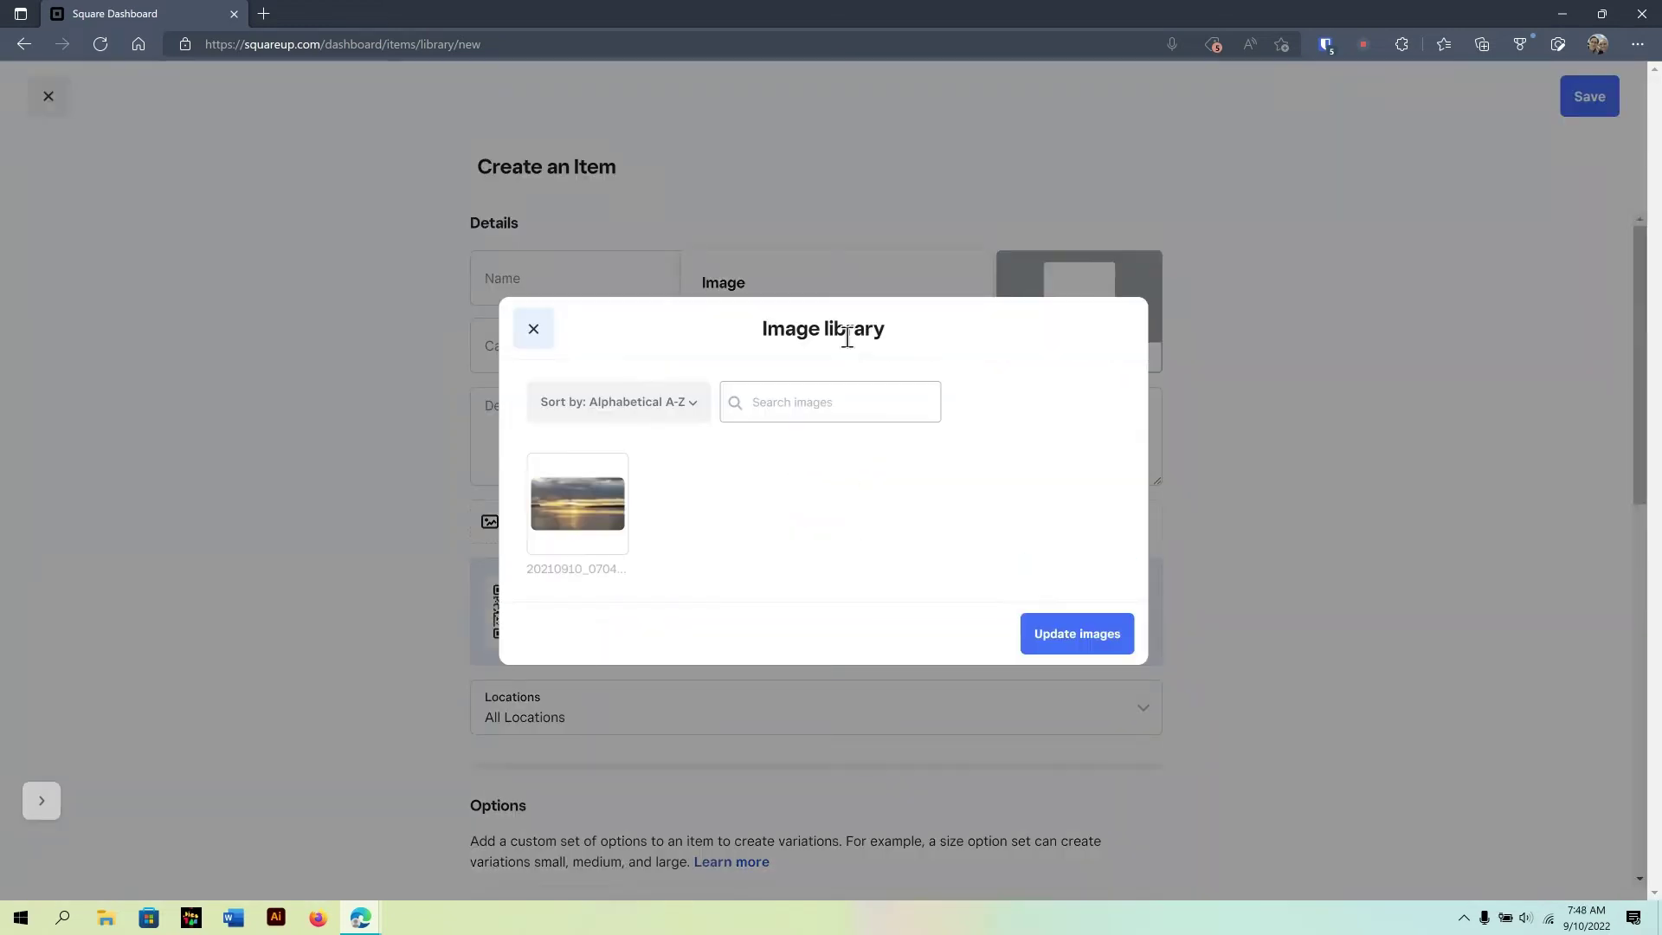
click(576, 526)
click(1078, 637)
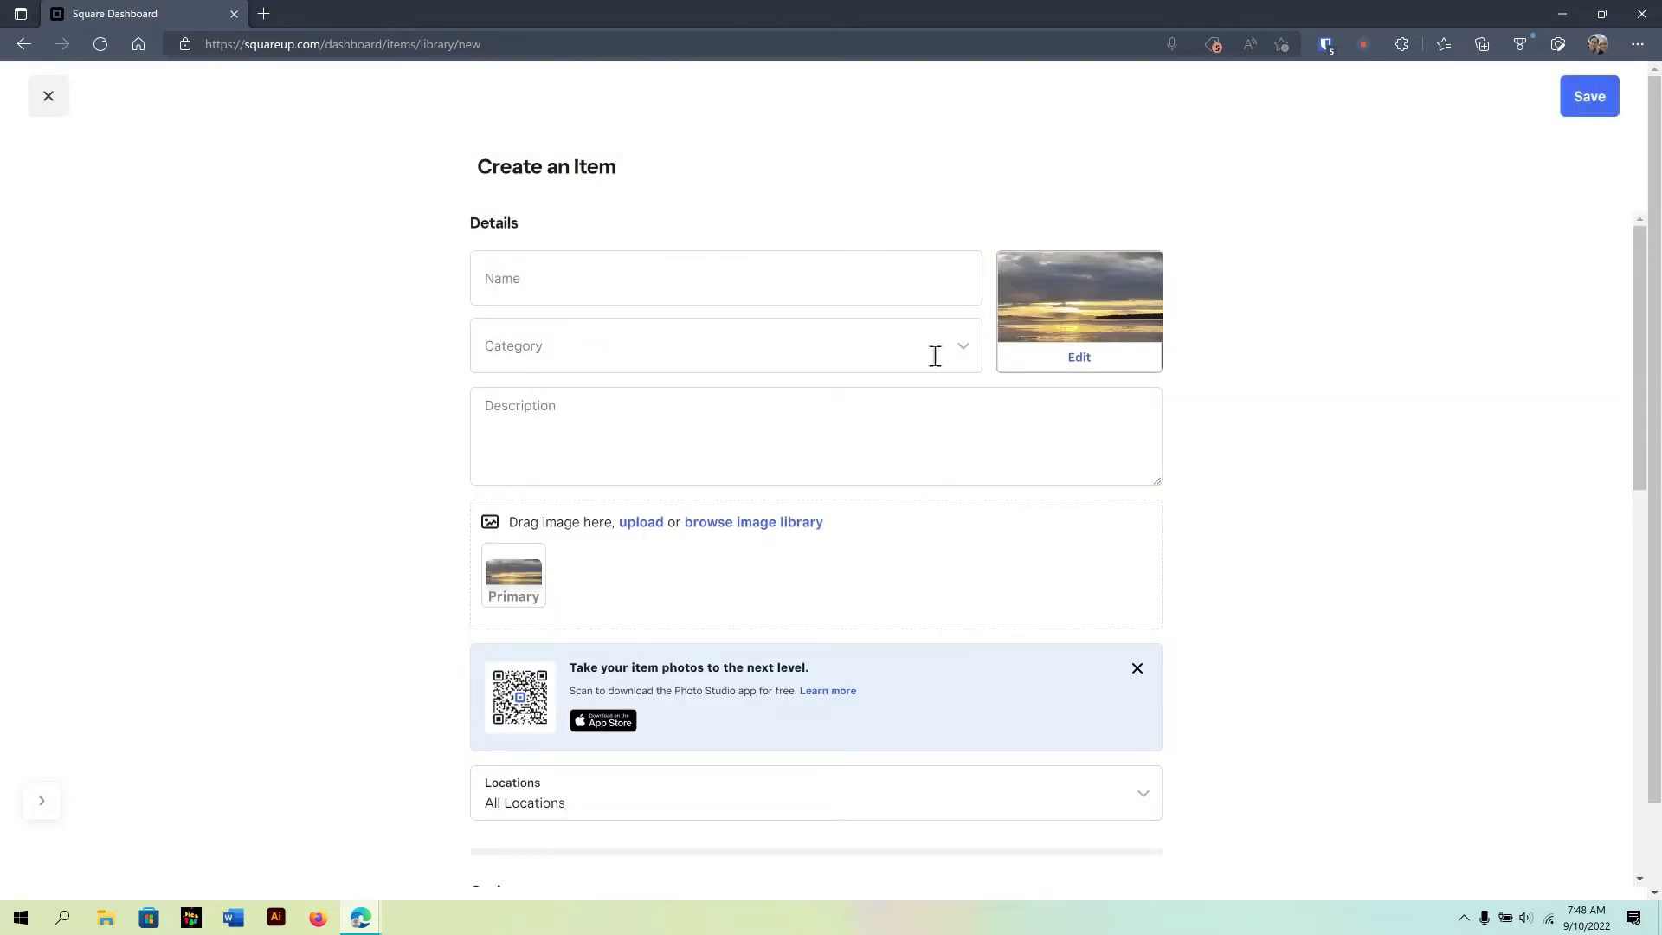
Step: Name the item 'Sunset 0001' and scroll down to the Options and Variations sections
click(902, 289)
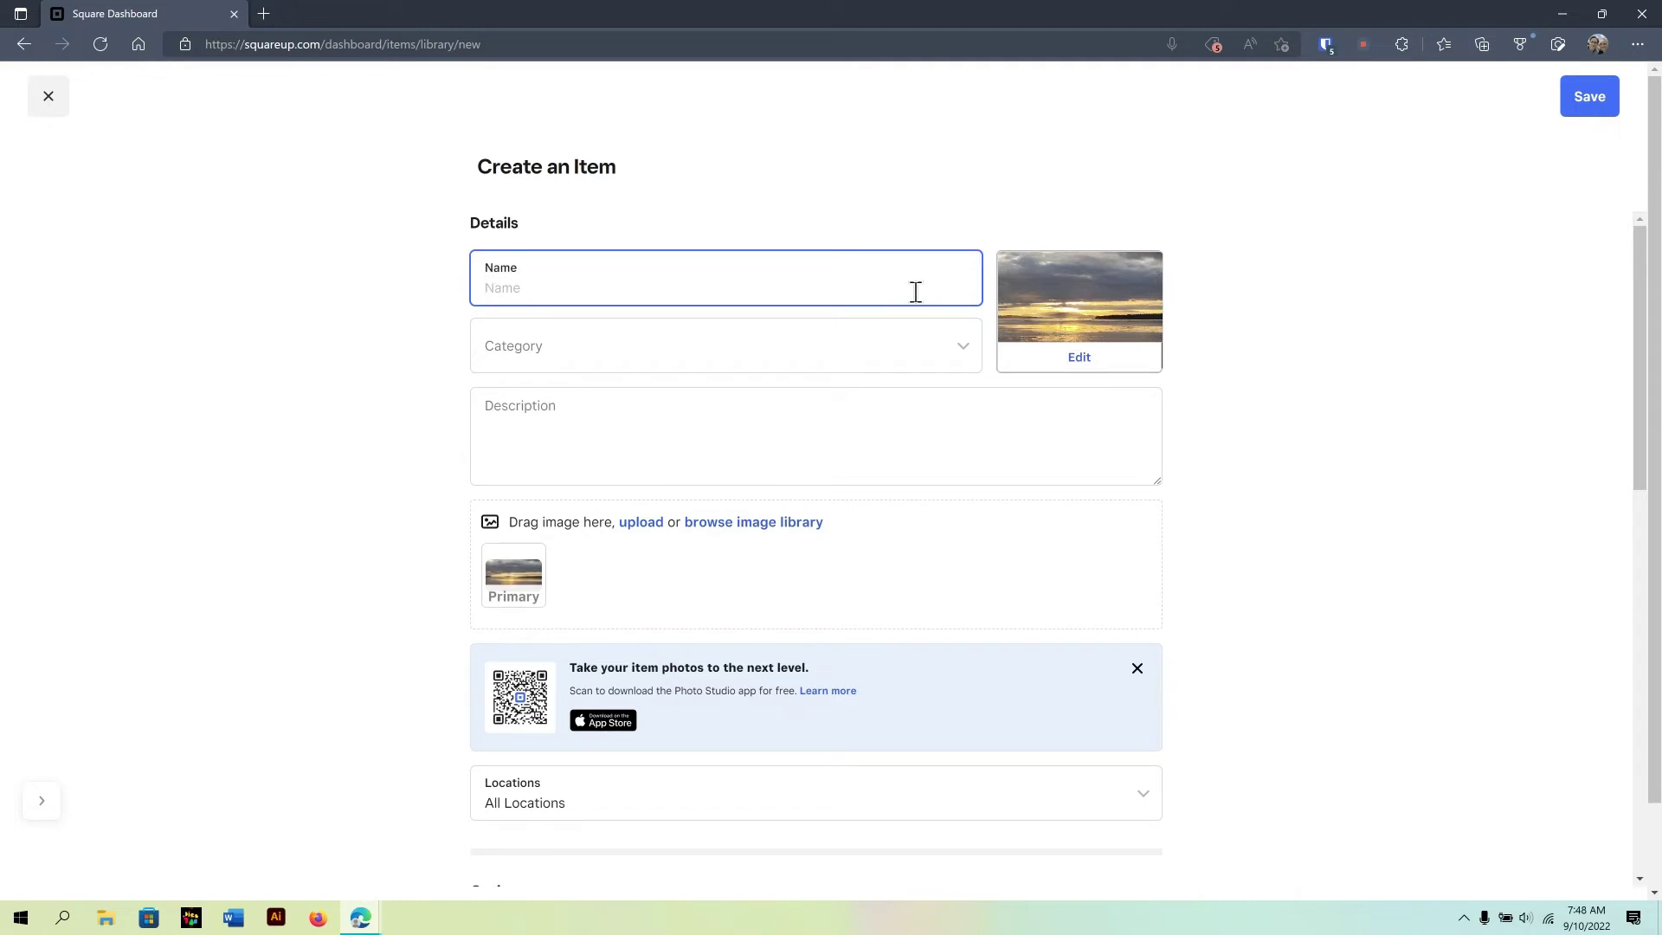
text(Sunset 0001)
scroll(1292, 437, down, 3)
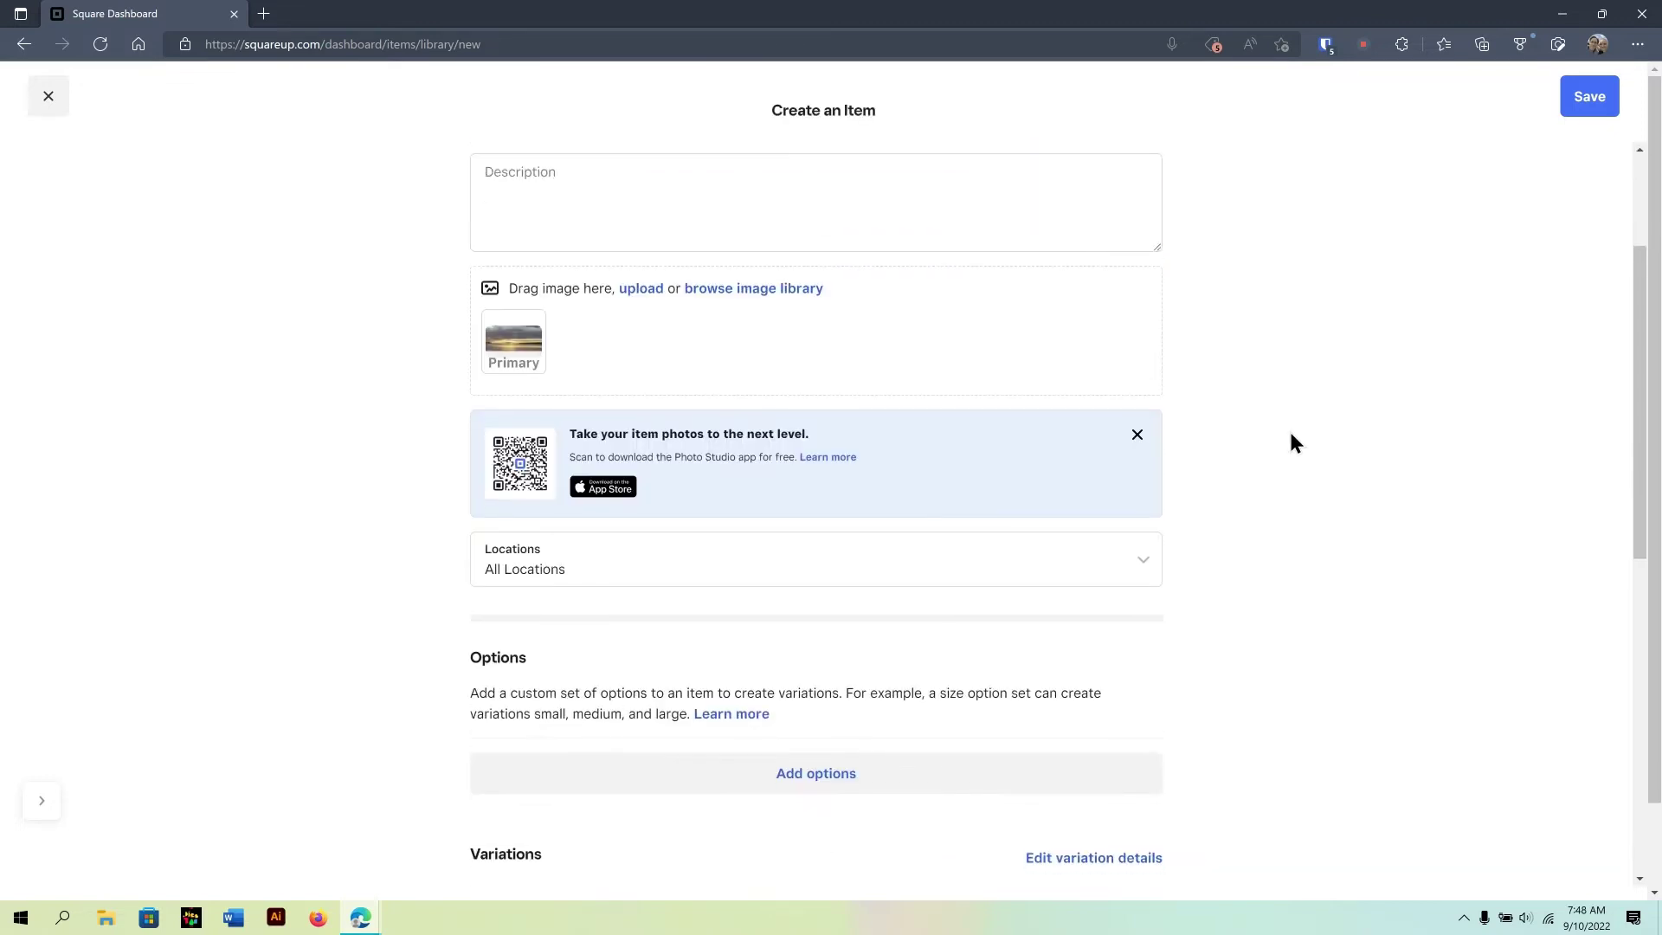
scroll(1290, 441, down, 3)
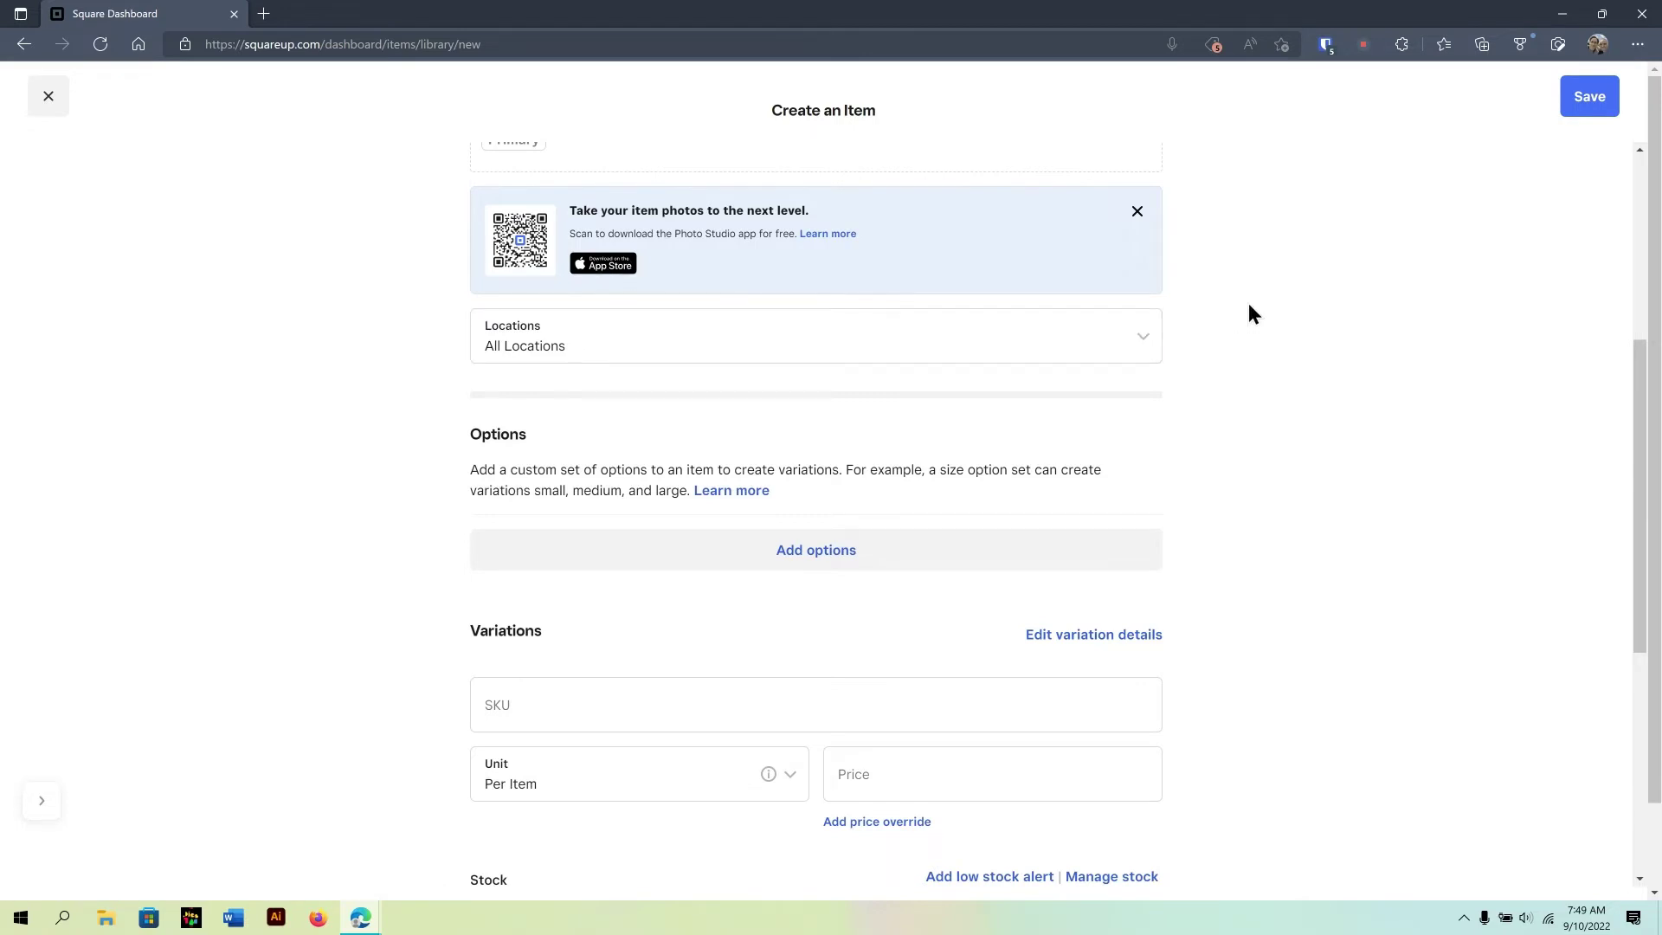
scroll(1250, 303, down, 2)
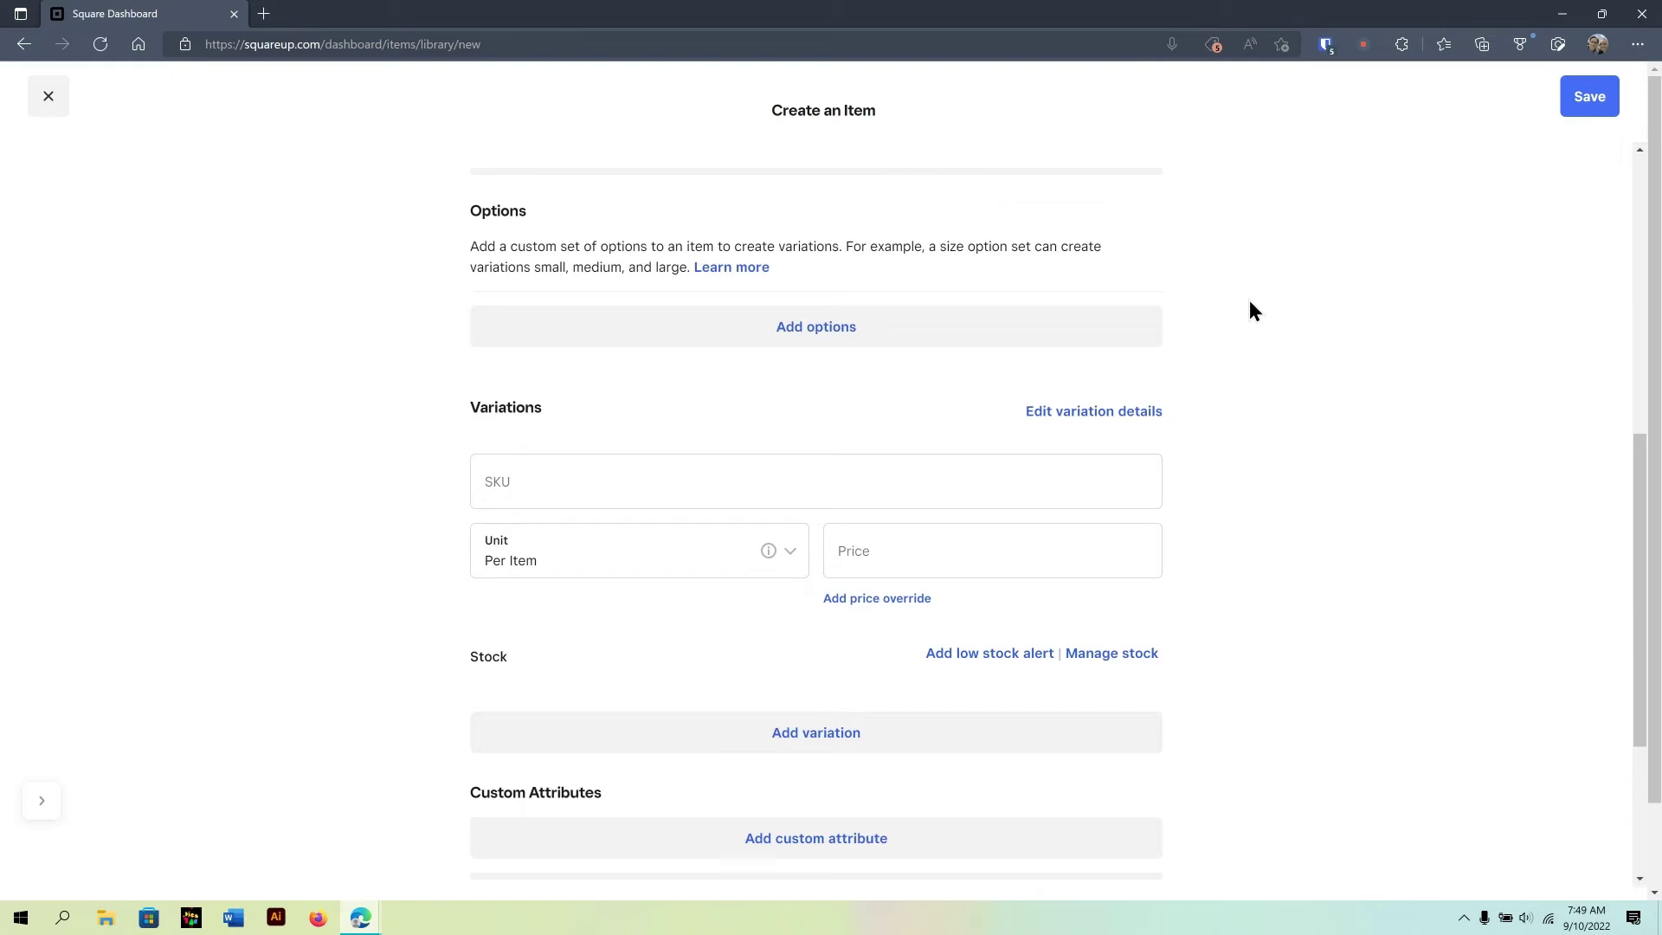
Step: Create a new option set named 'Photo Size'
click(1106, 323)
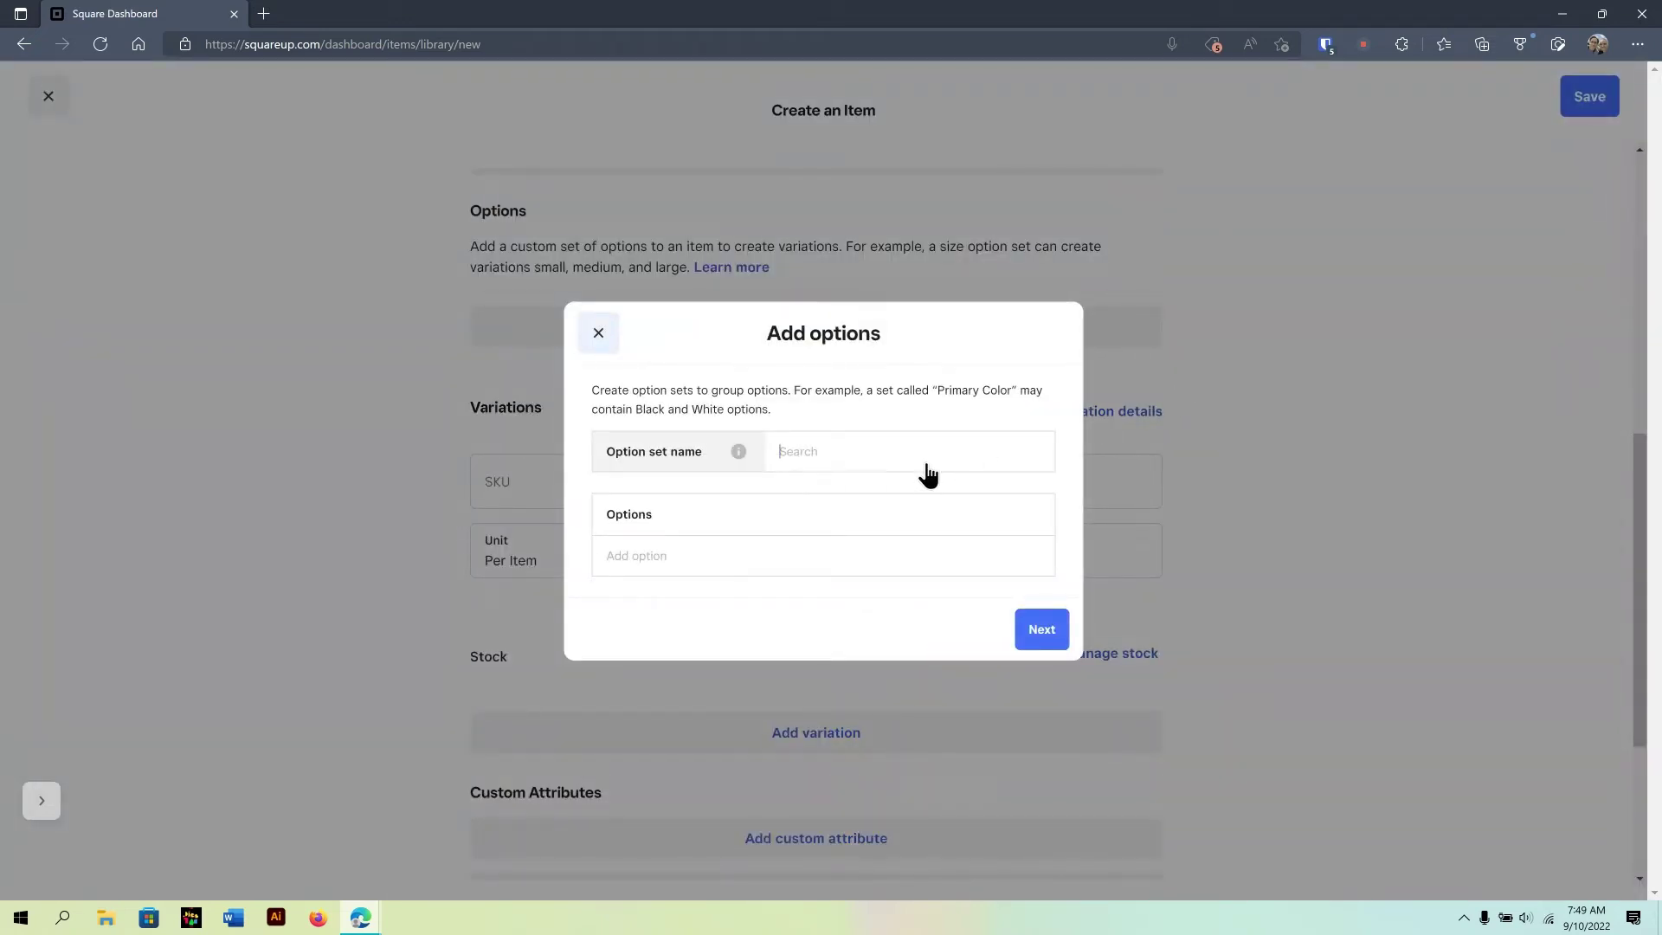
click(984, 465)
text(Photo S)
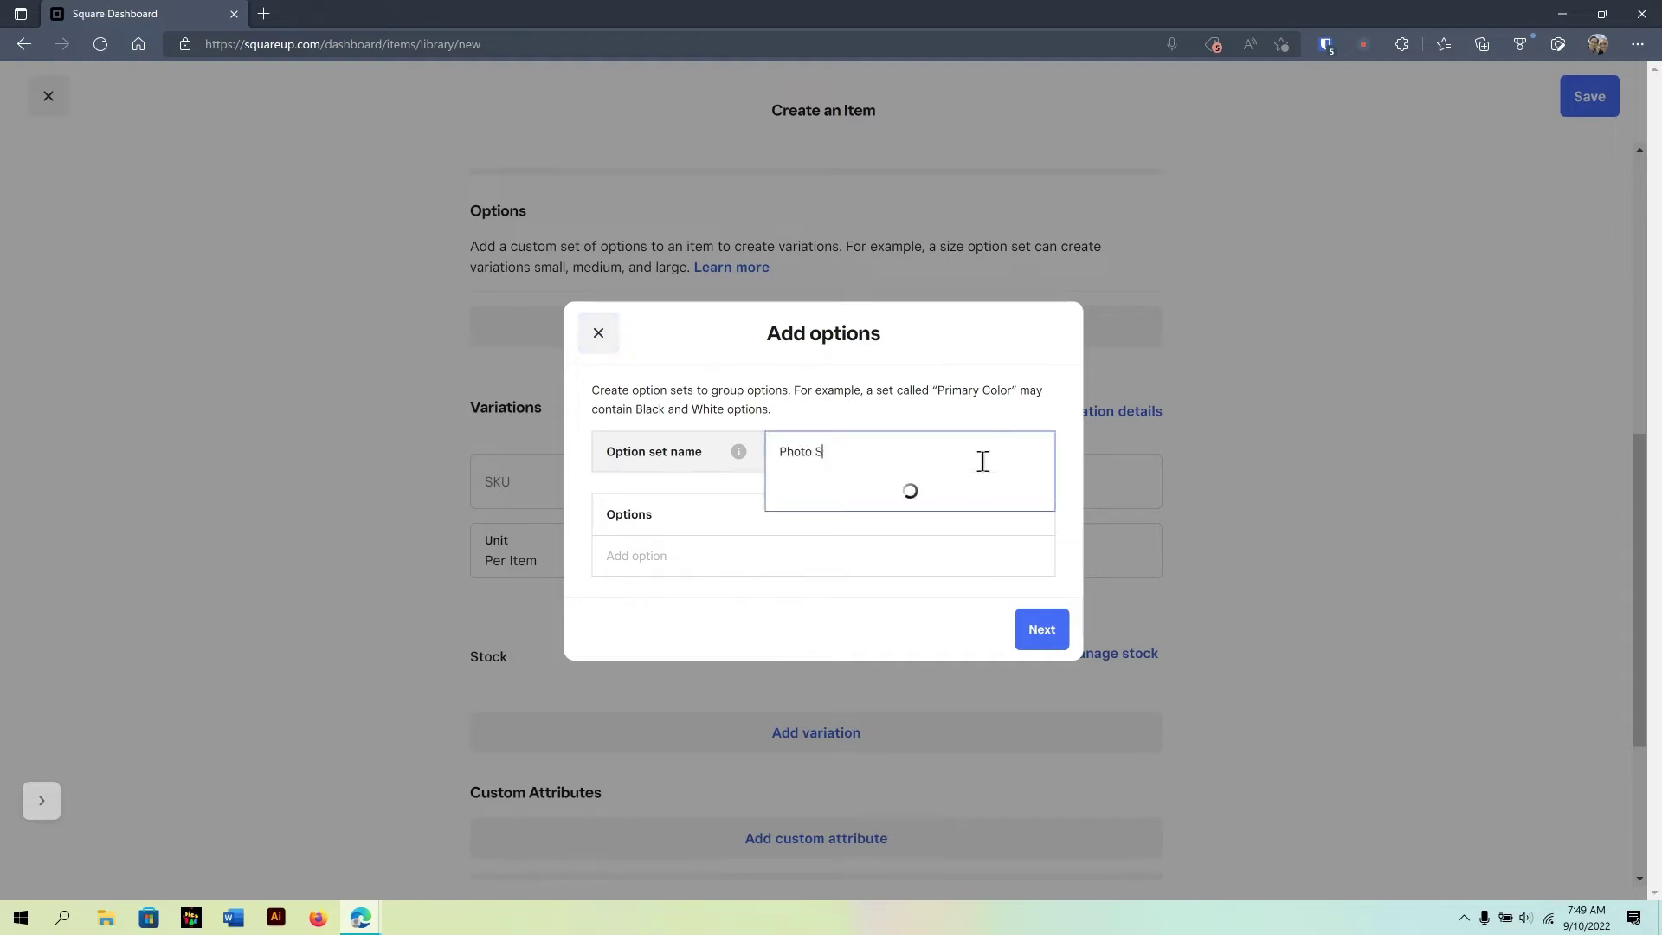
text(ize)
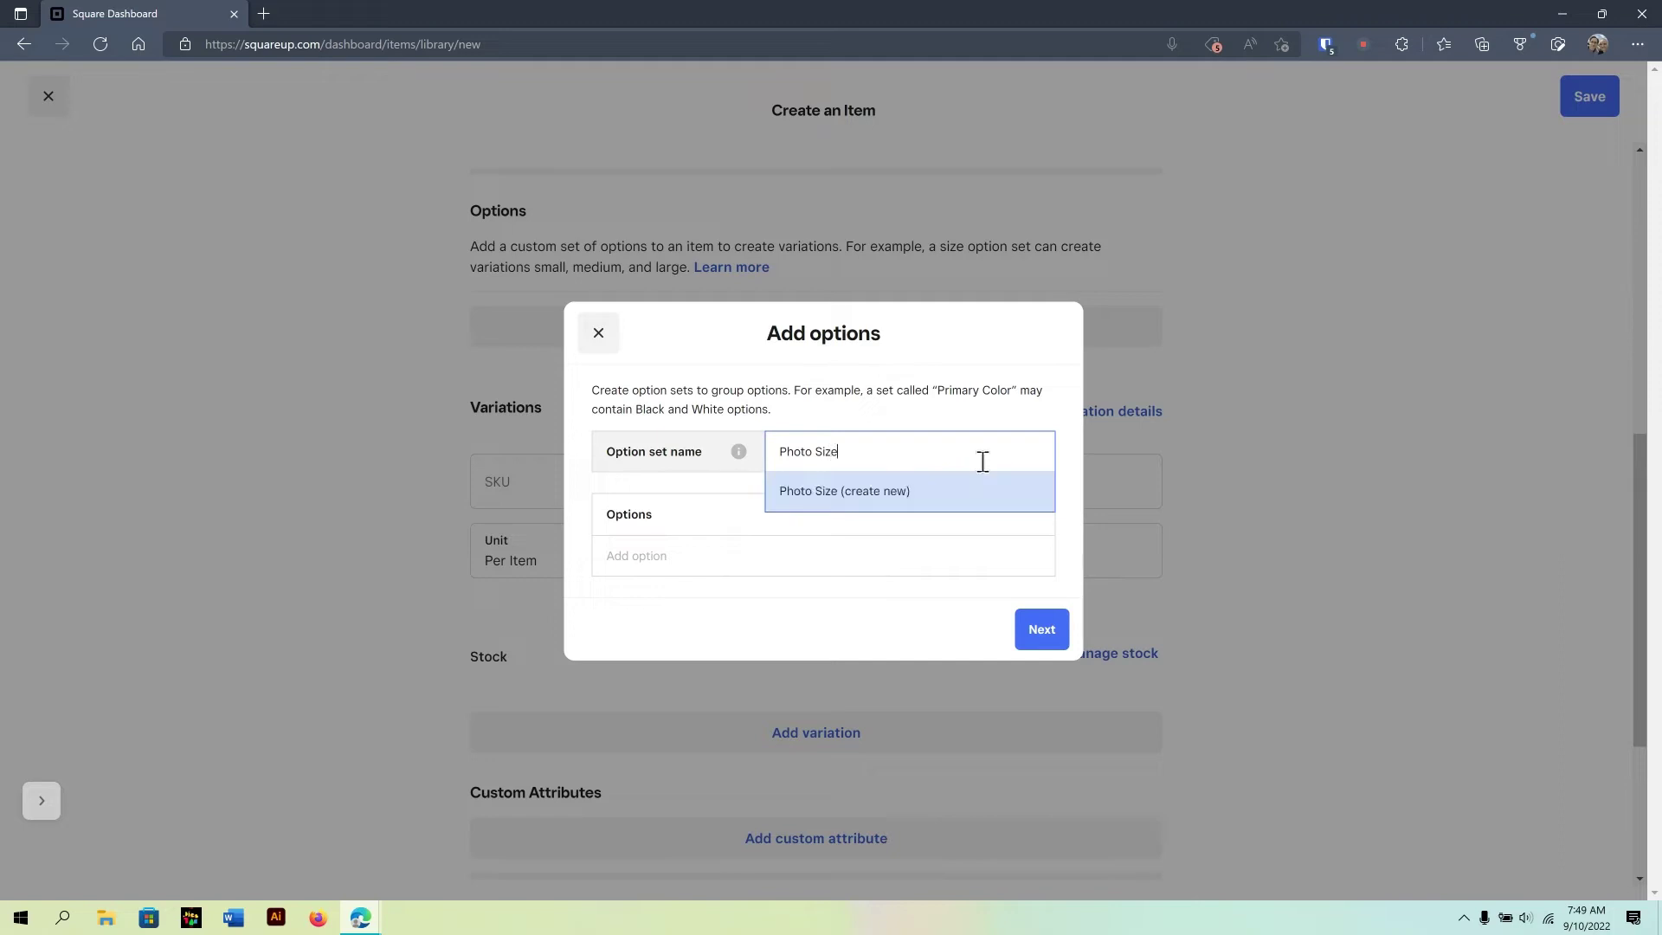
click(890, 492)
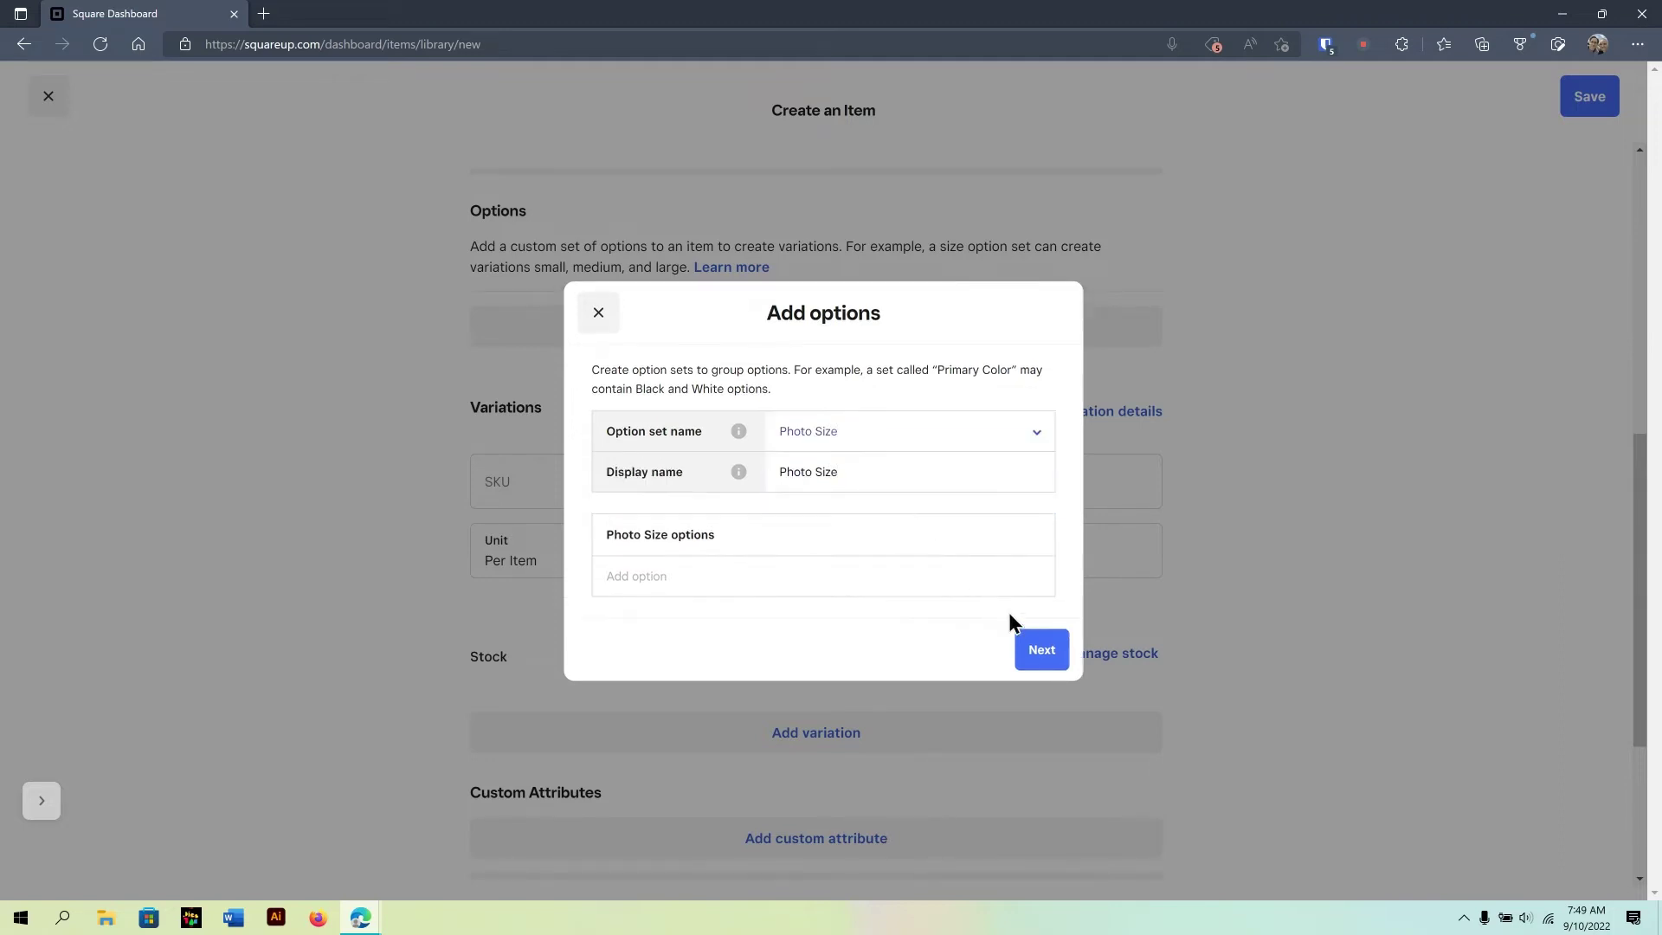
Step: Add a 5x7 option to Photo Size and create the single 5x7 variation
click(1041, 650)
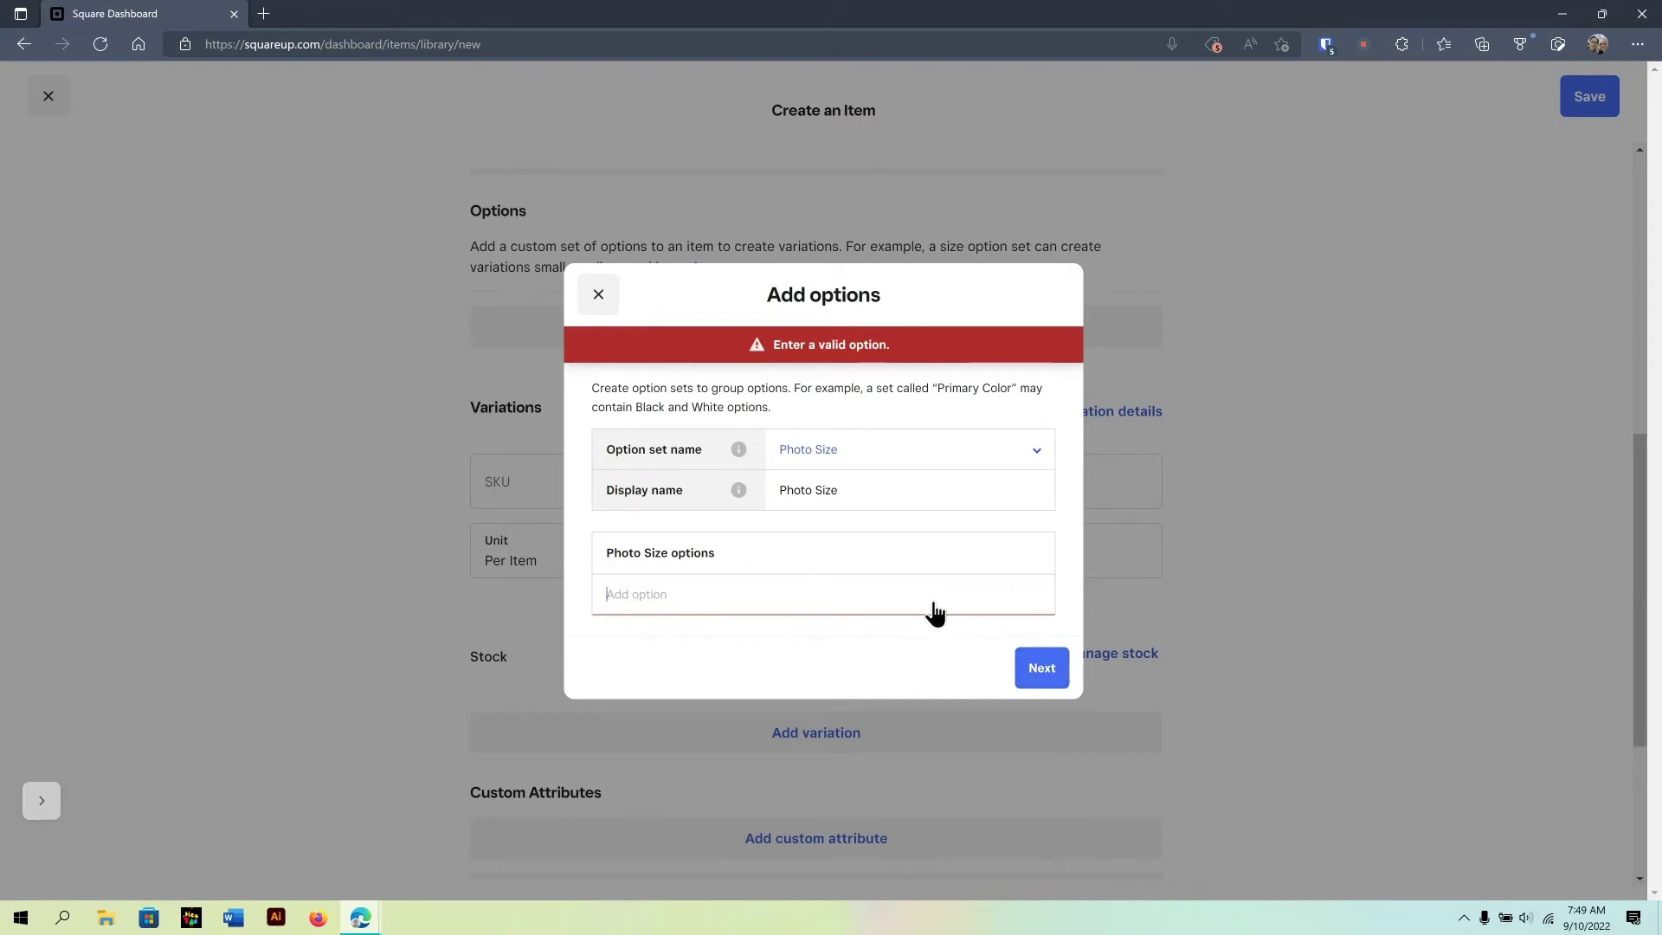
text(5x7)
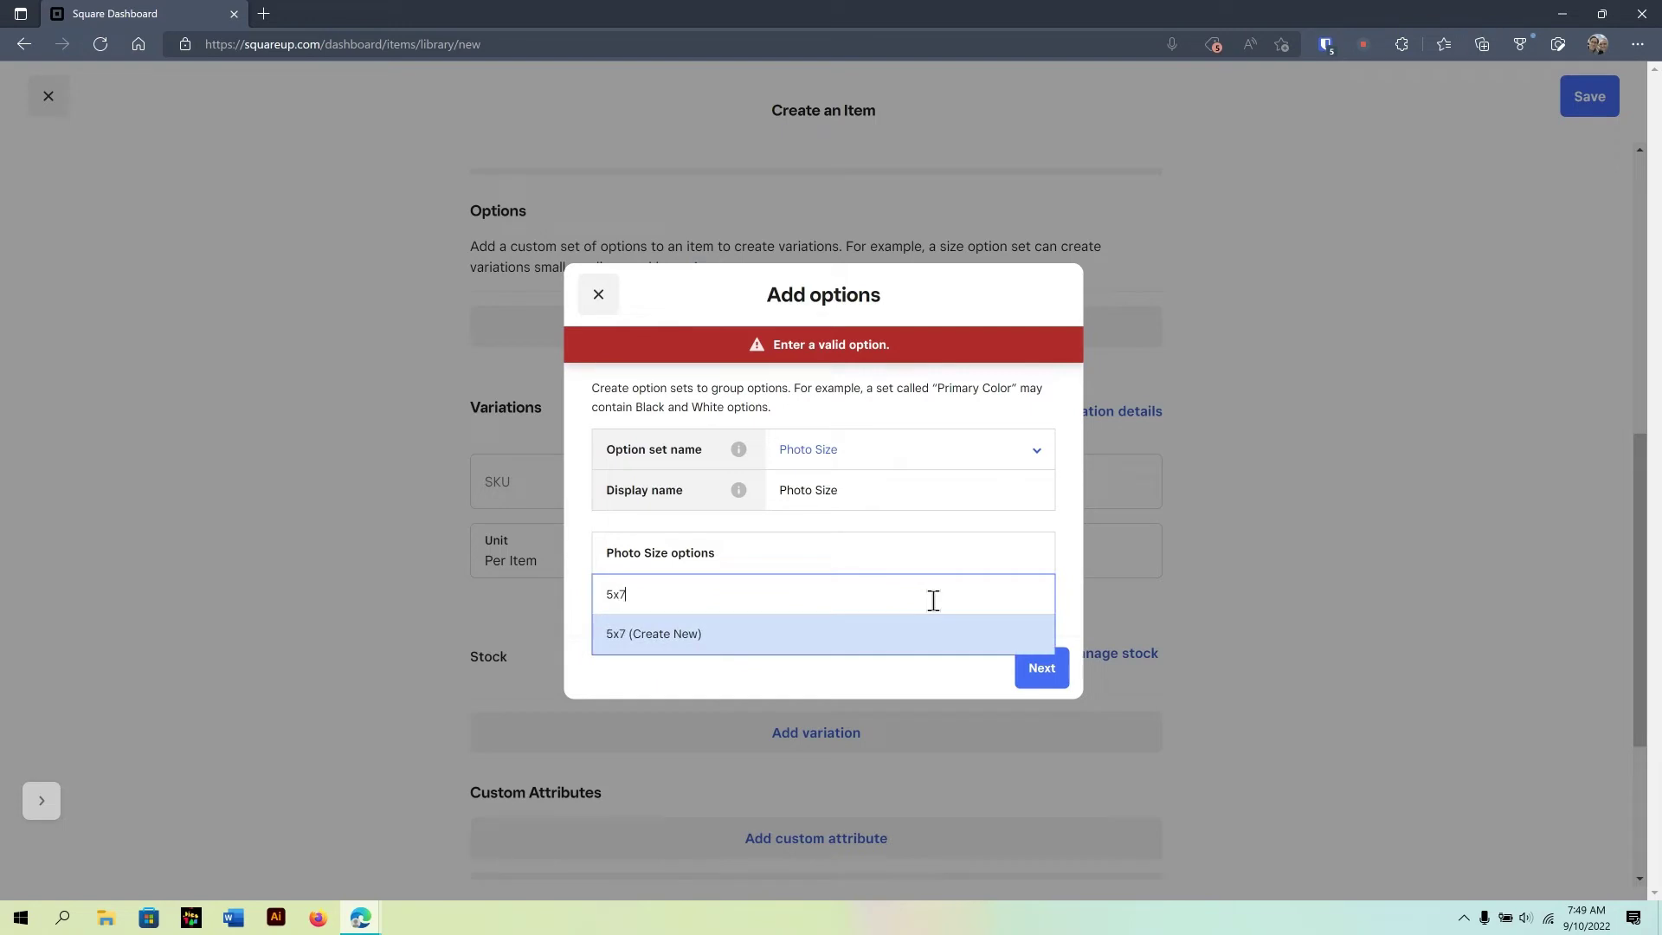
right_click(918, 642)
click(808, 658)
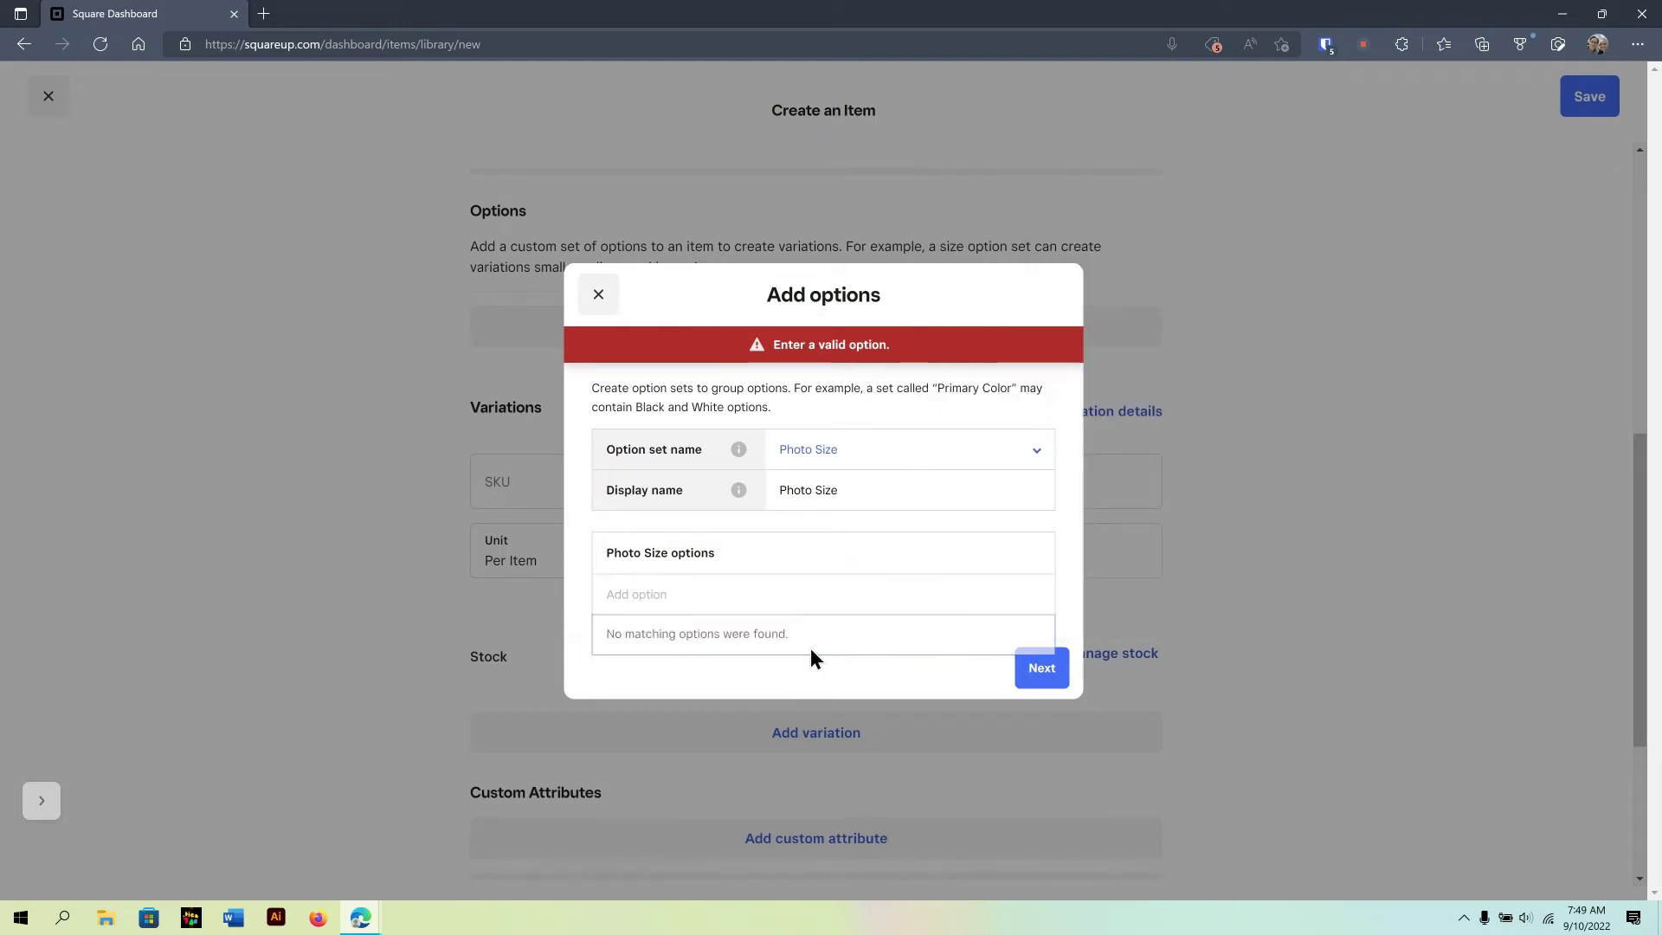
click(760, 606)
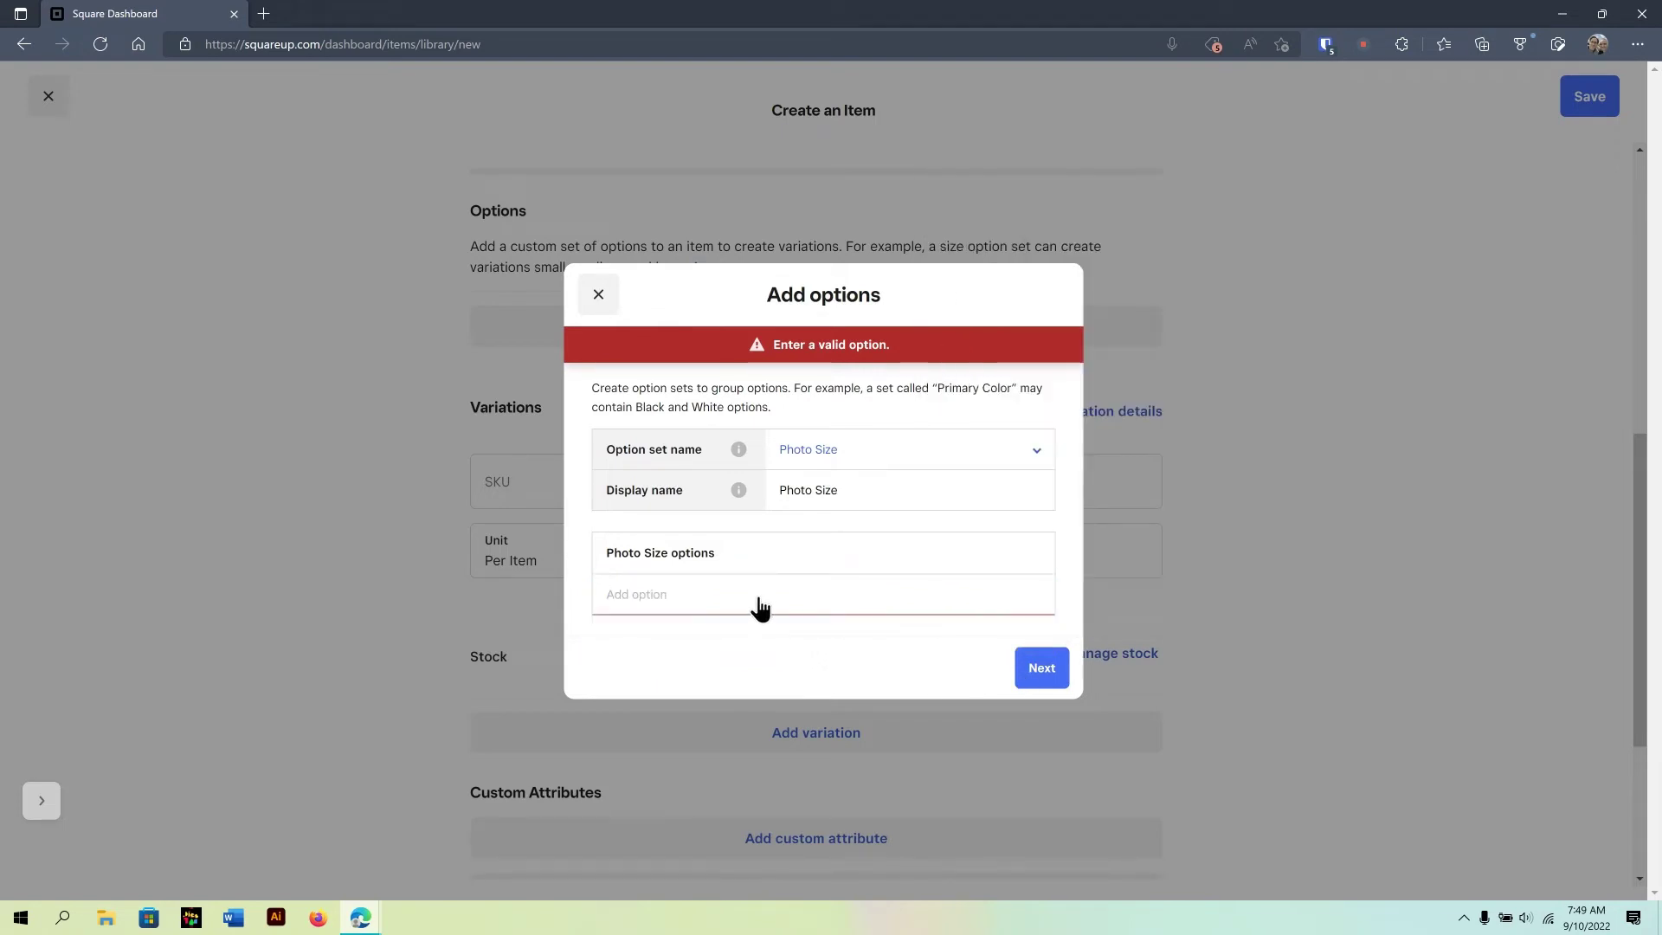
text(5x7)
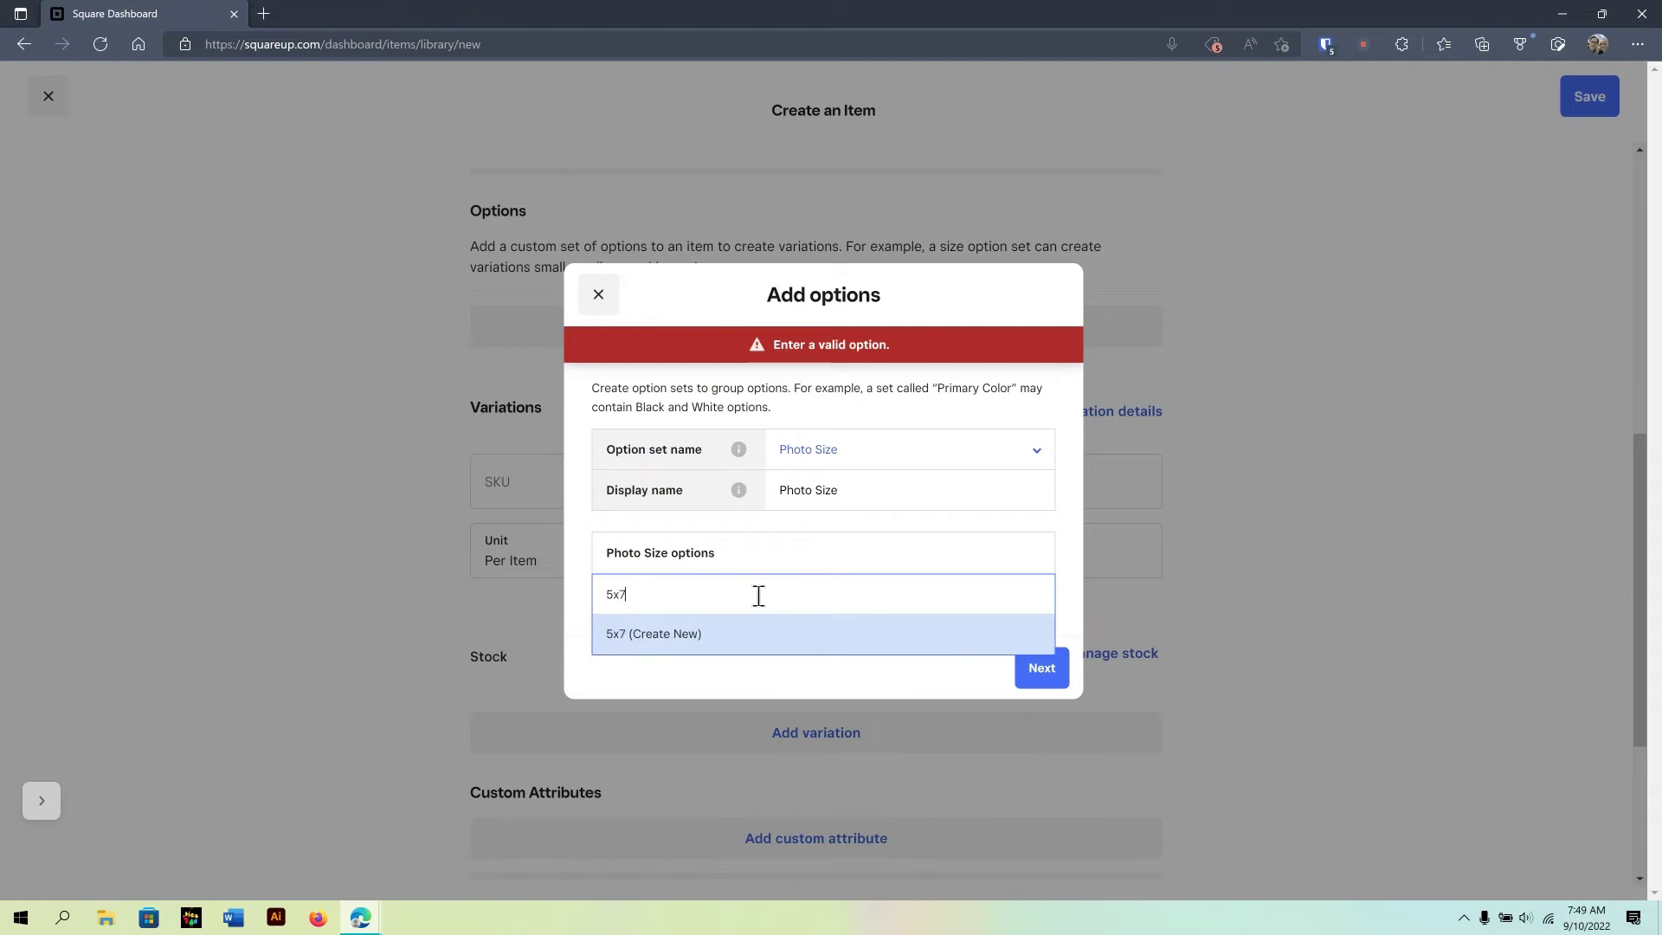
click(745, 636)
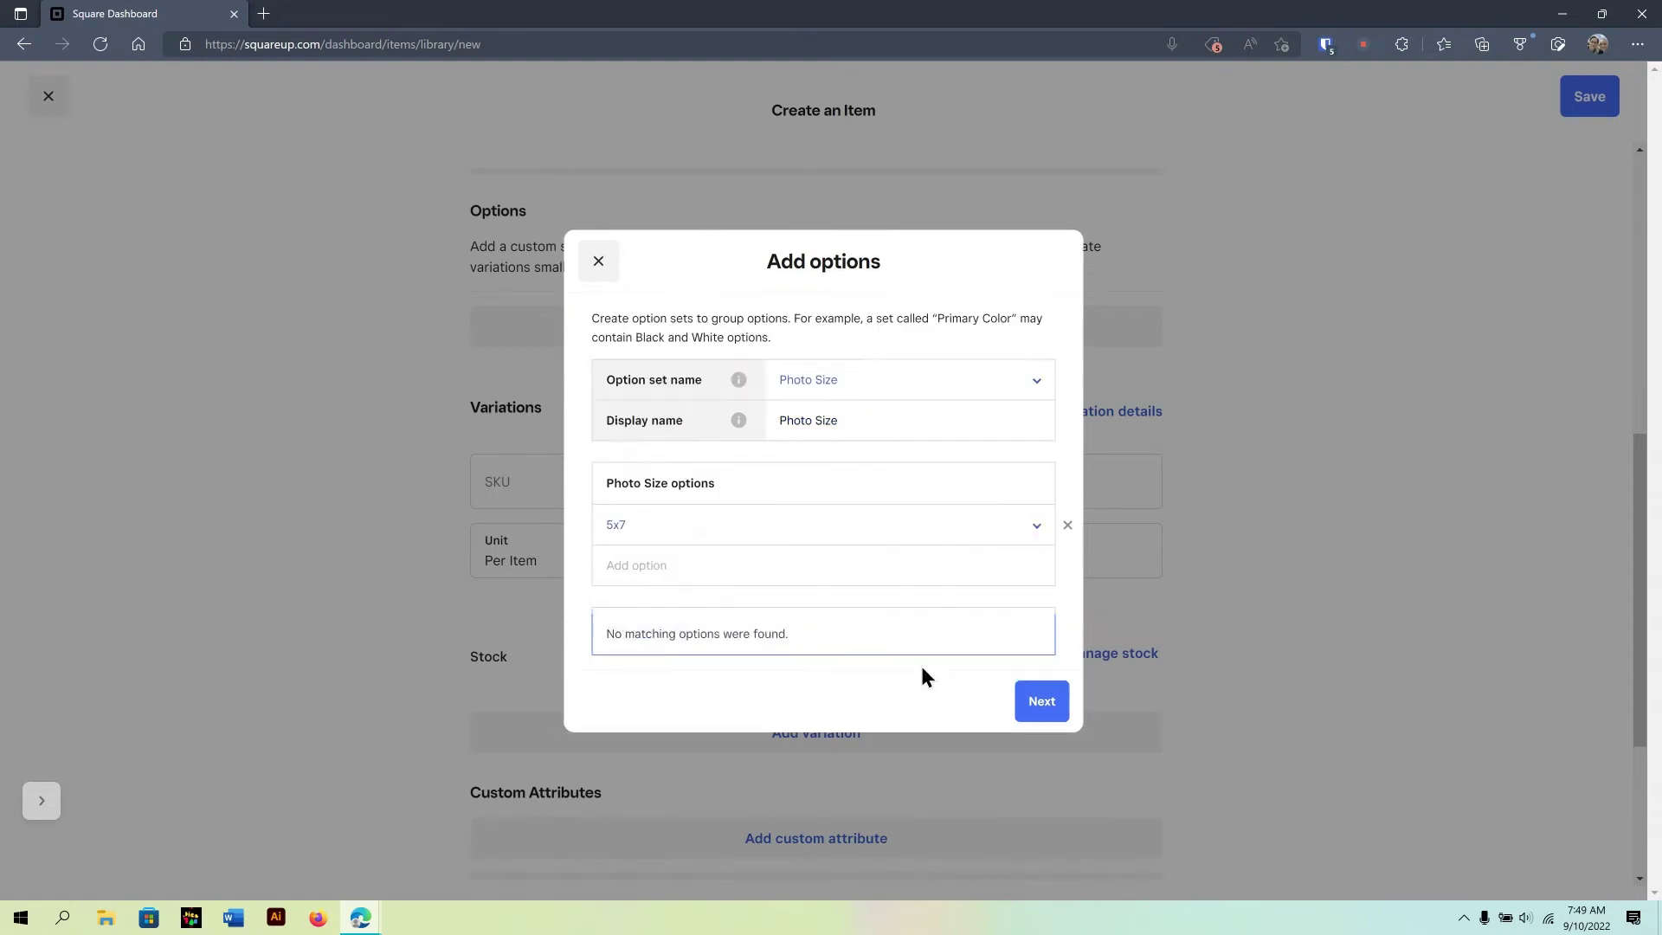
click(1043, 702)
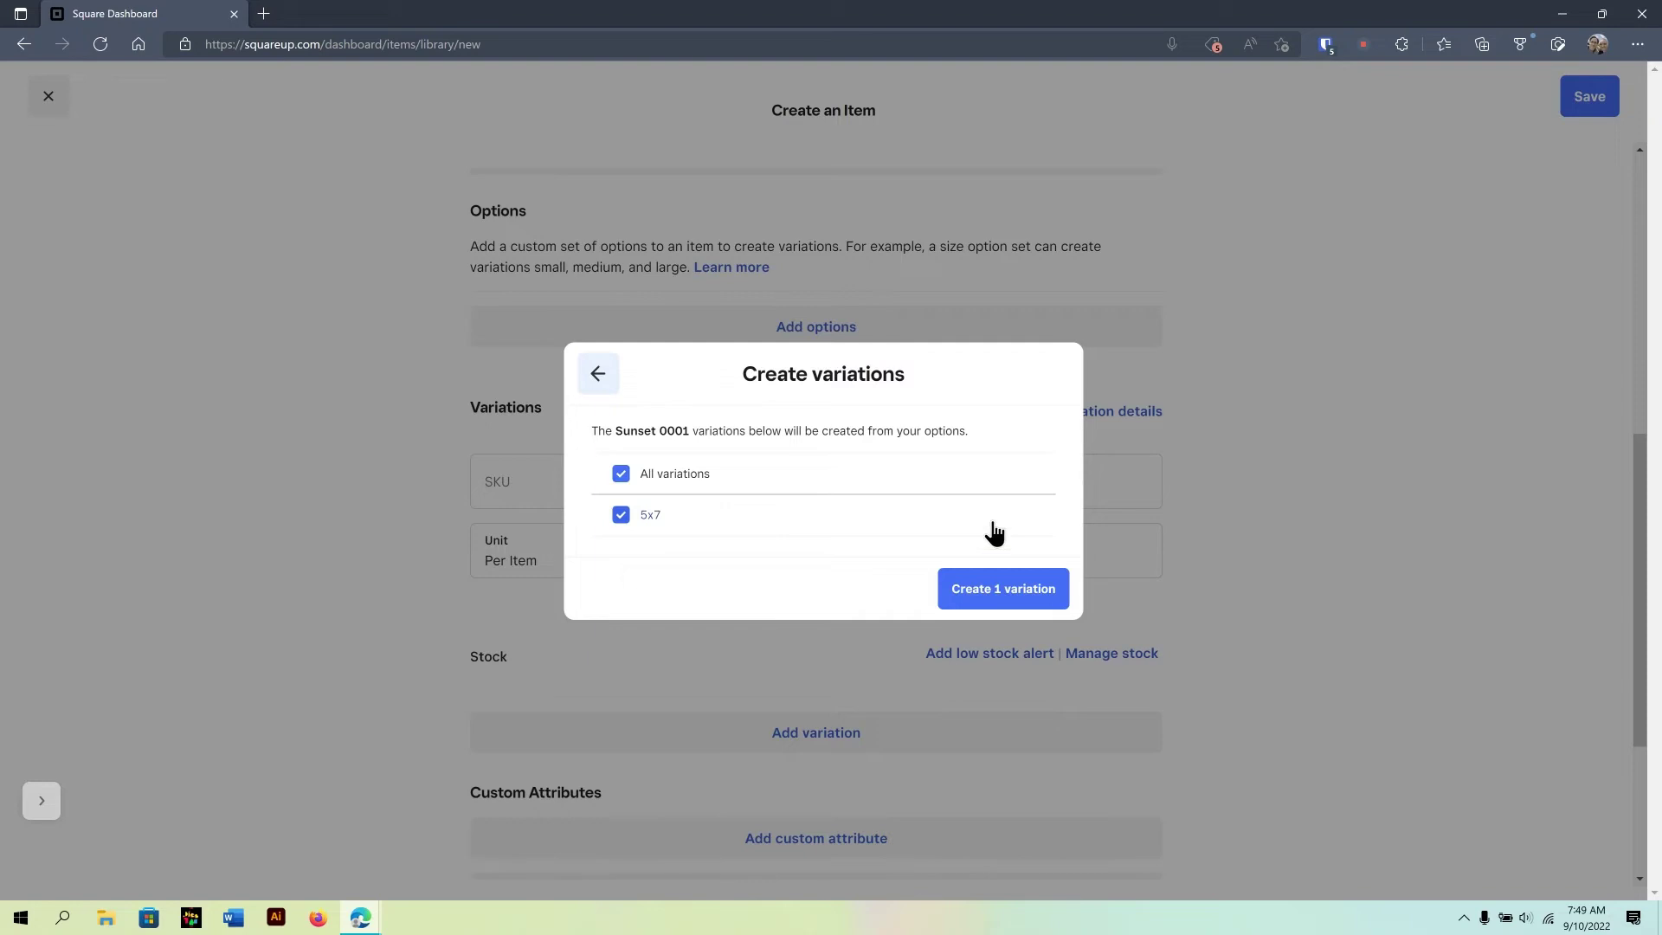
click(979, 597)
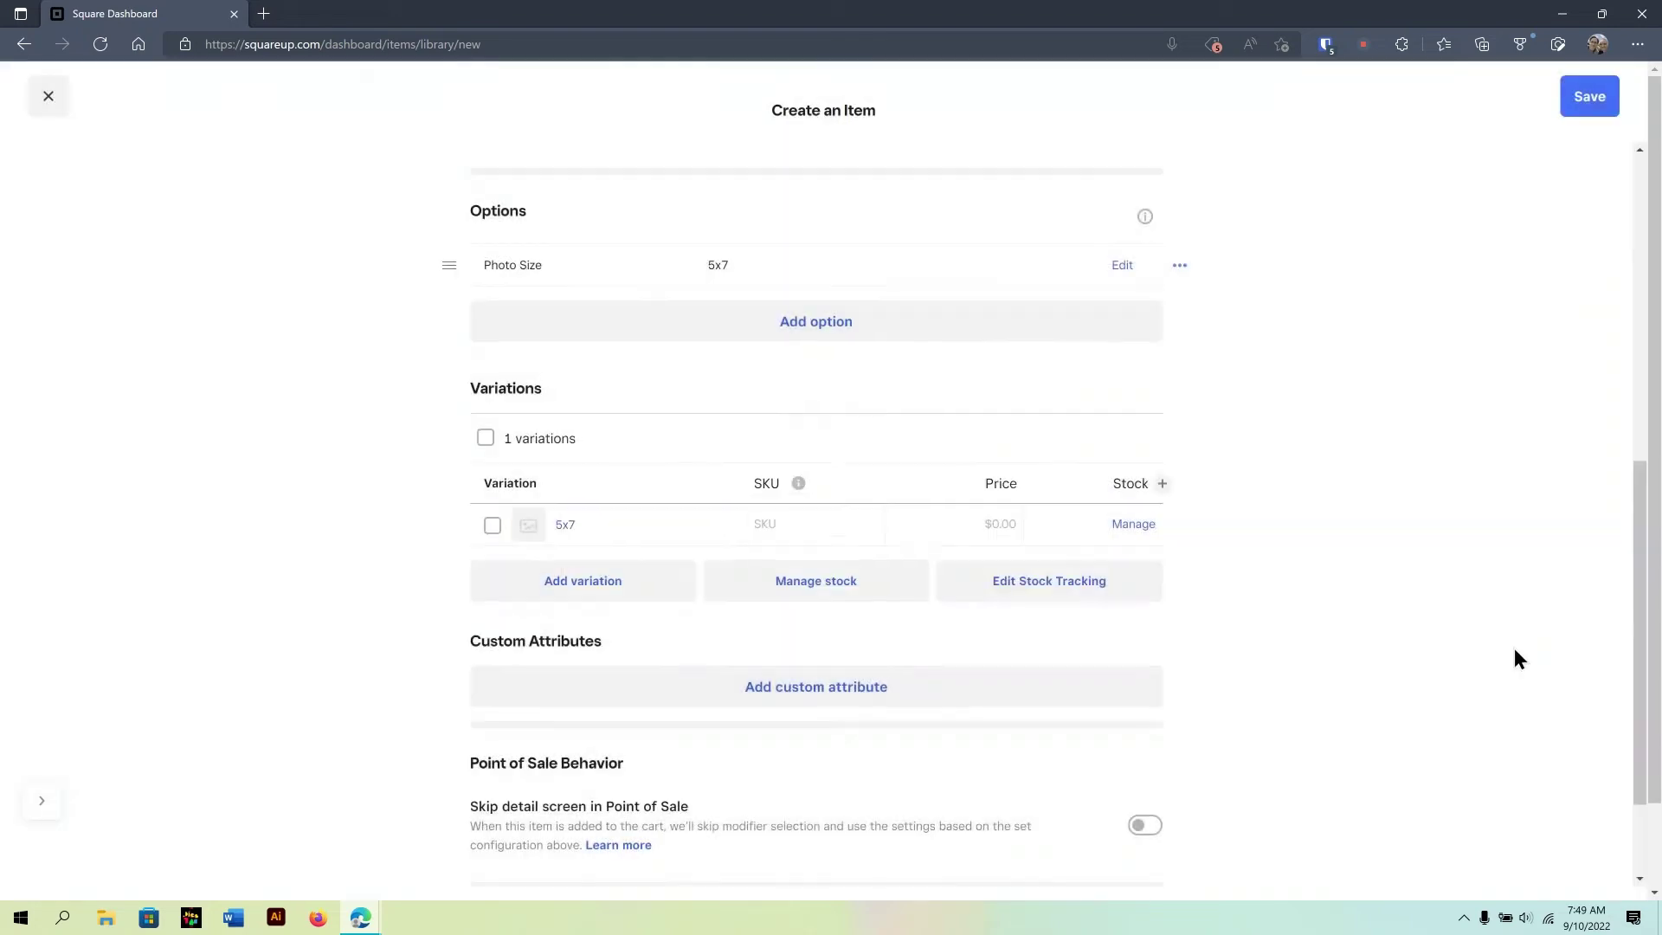
Step: Open and close the 5x7 variation's stock and details panels without changes
click(1129, 530)
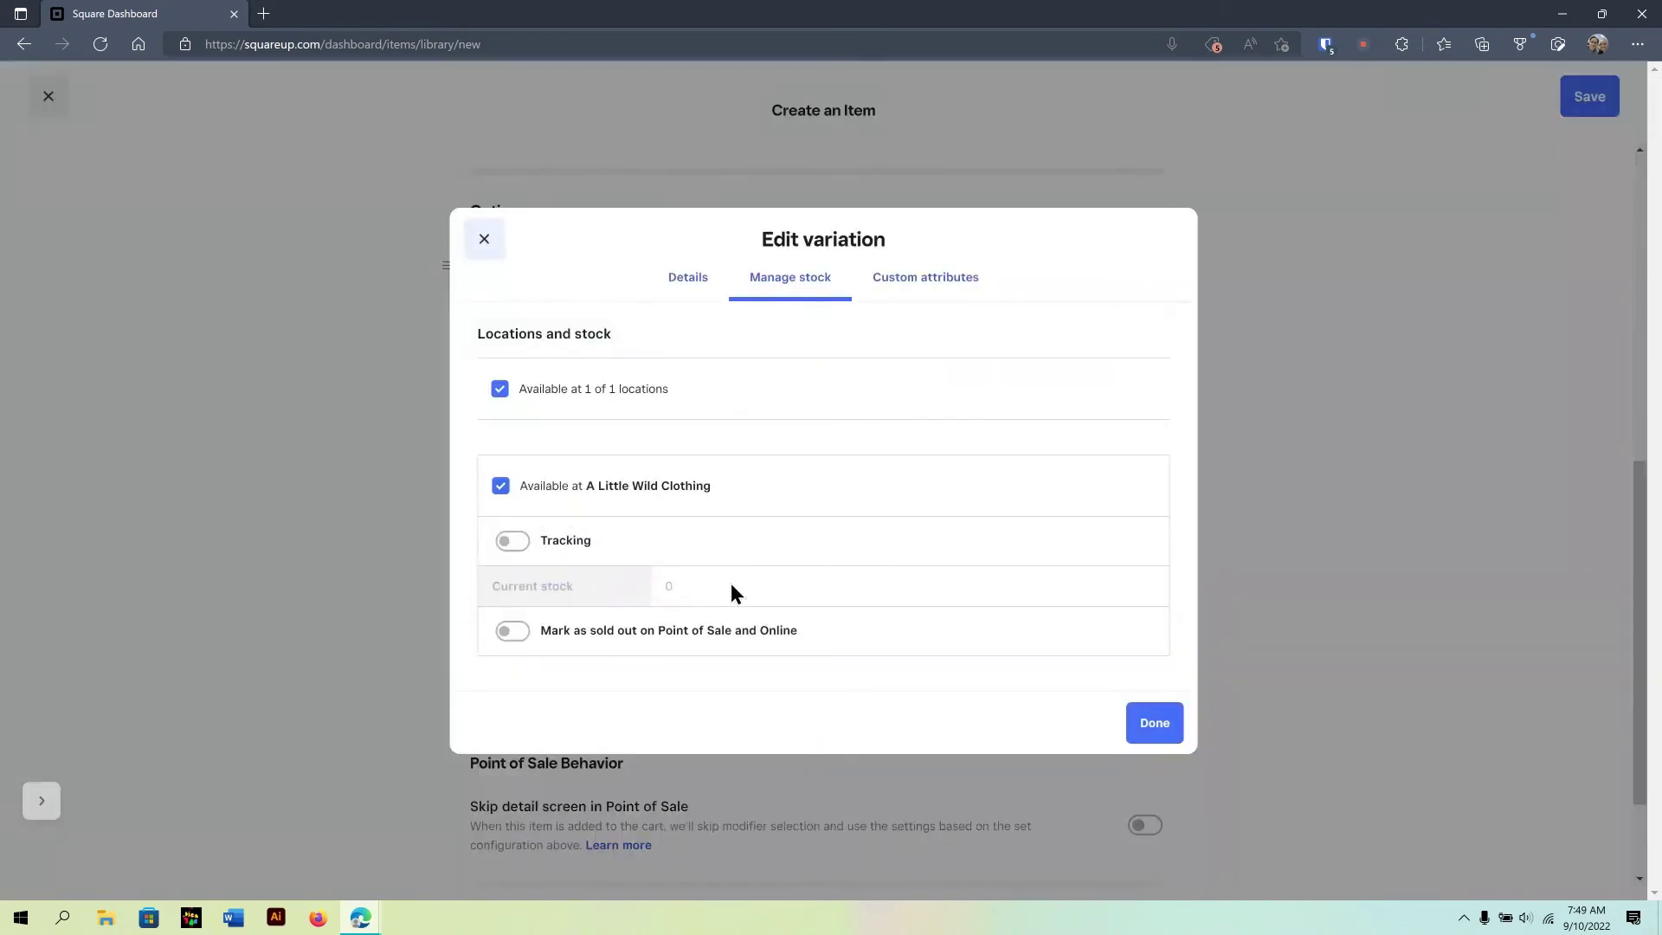
click(484, 239)
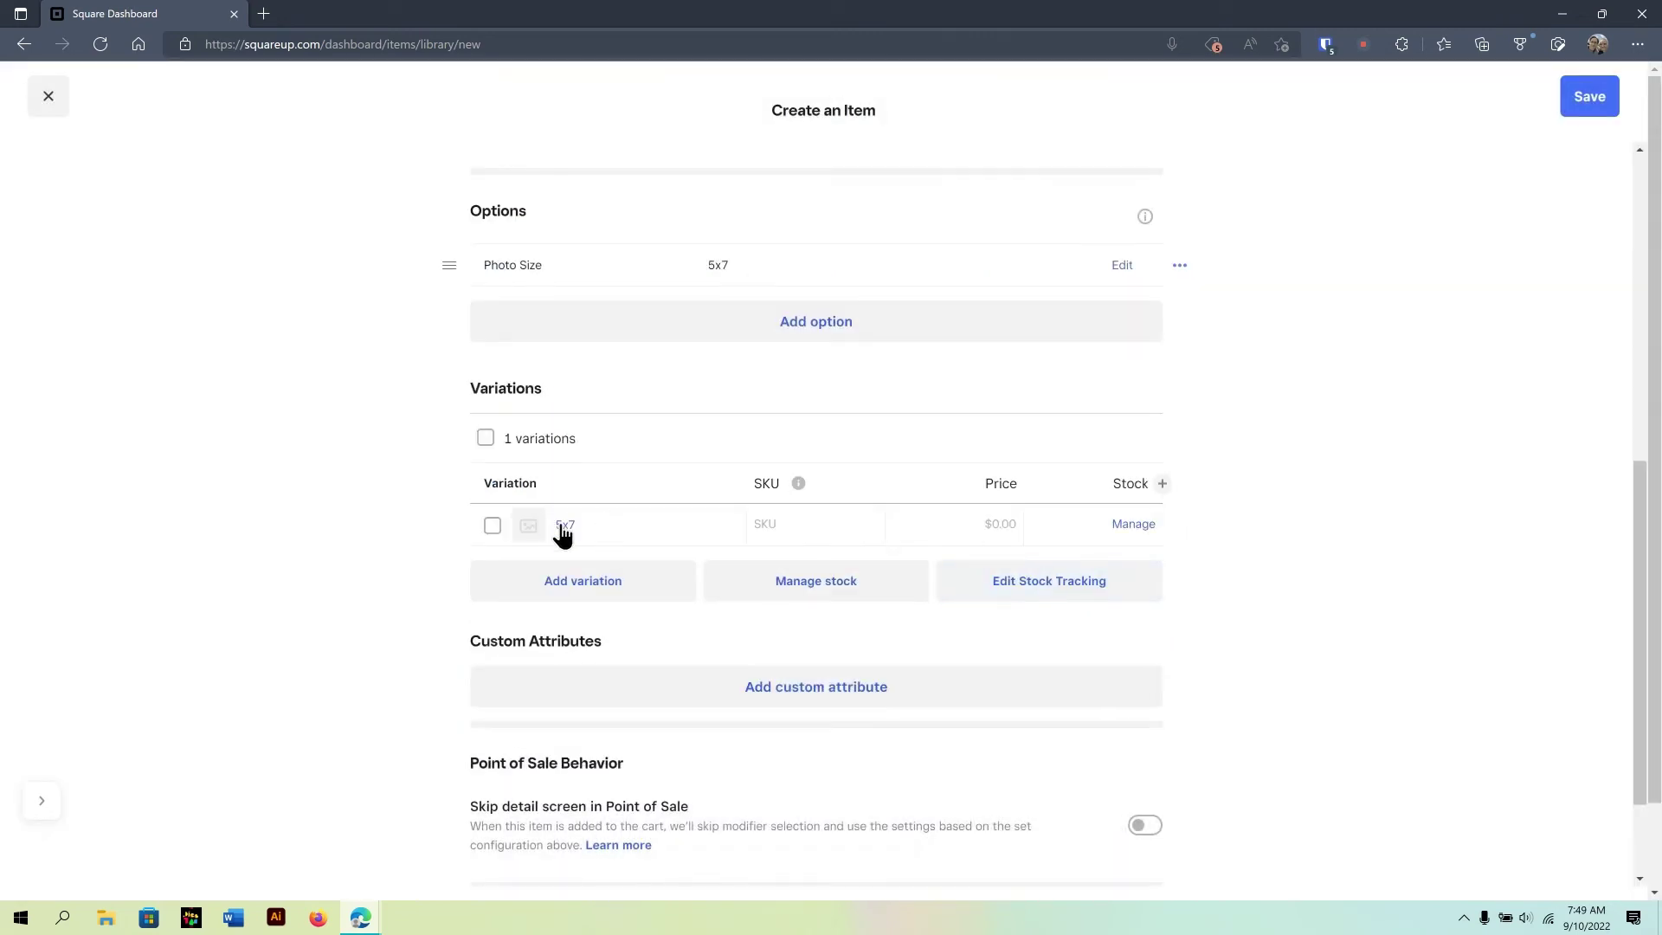
click(562, 528)
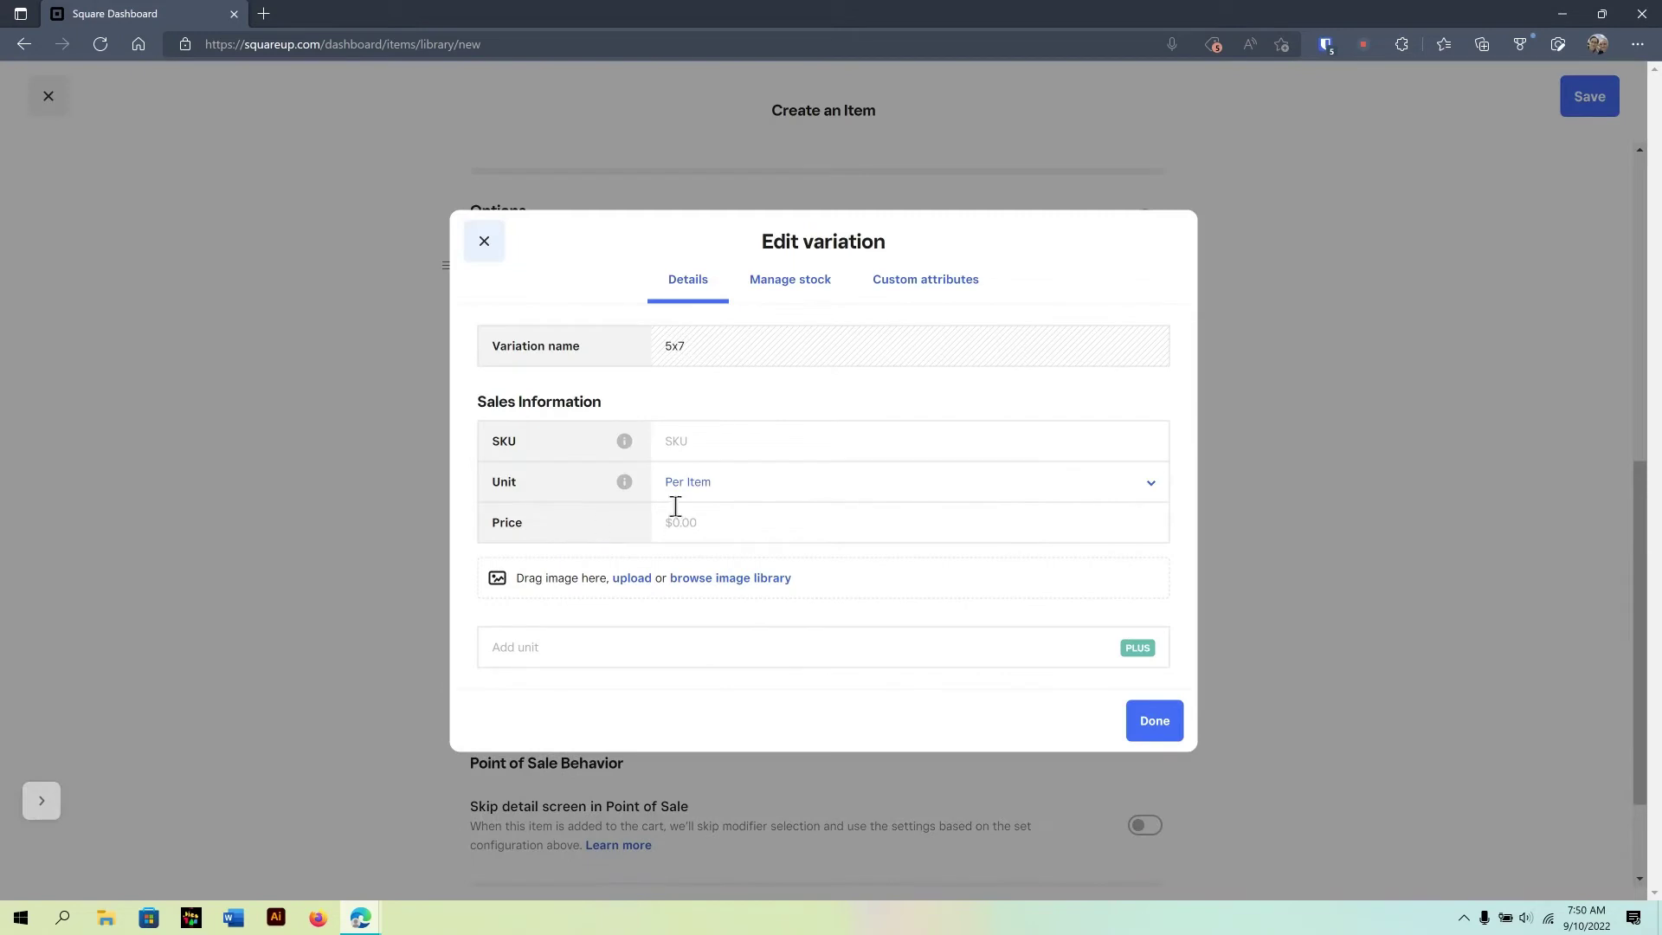
click(484, 241)
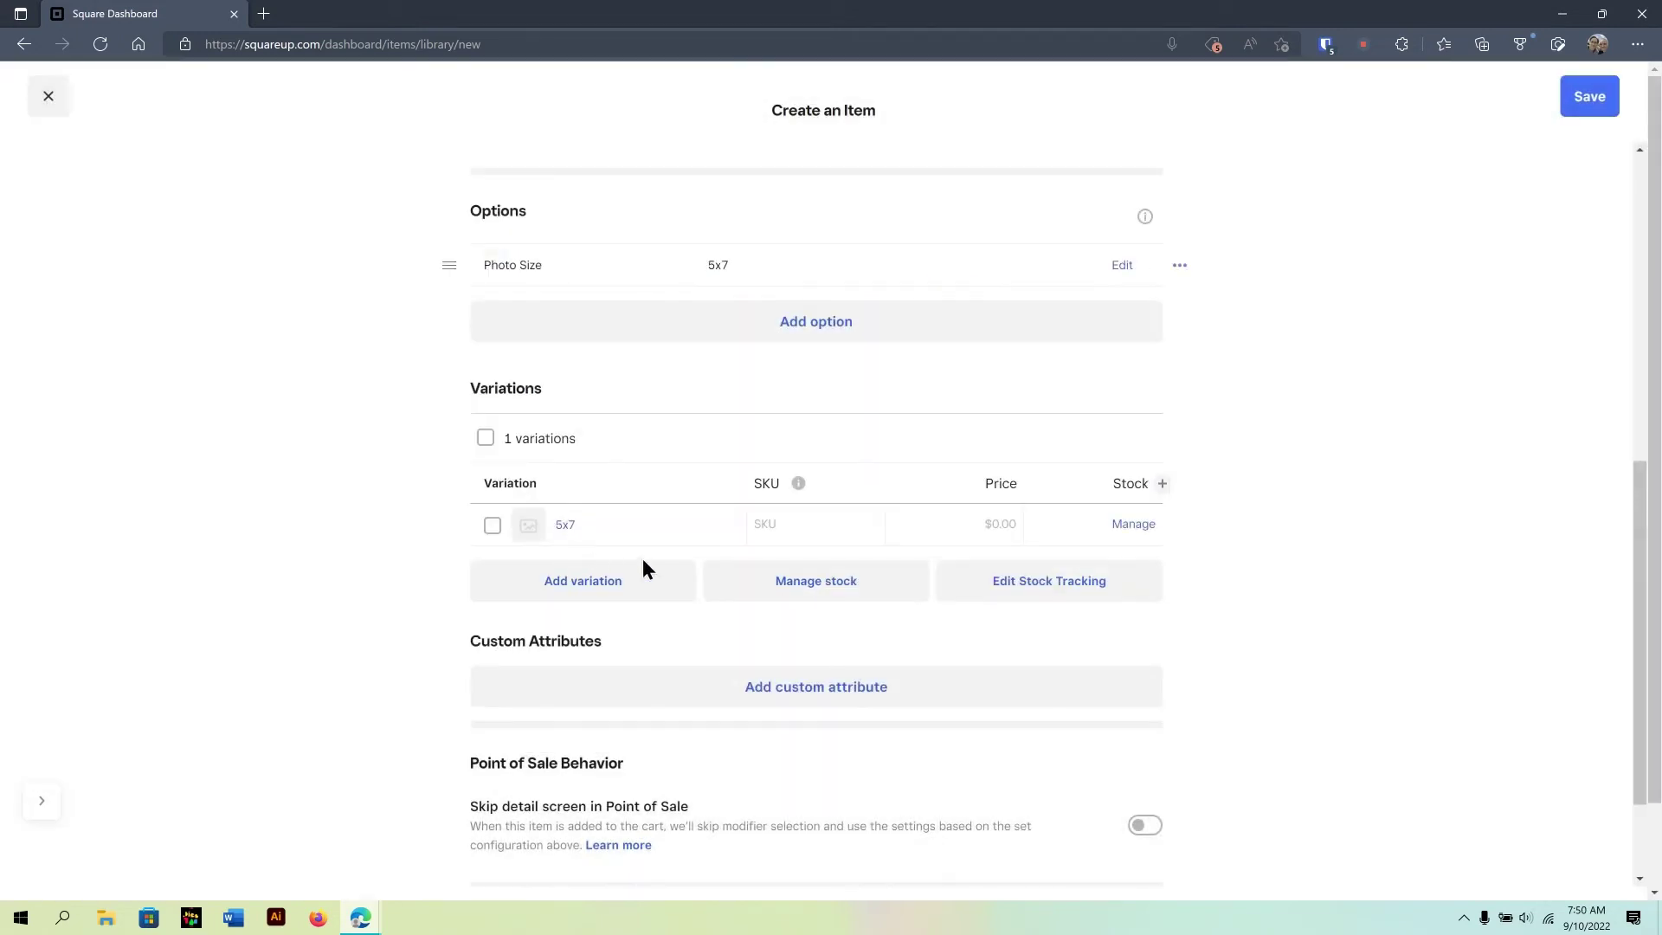
Step: Give the 5x7 variation SKU sunset5x7 and a $15.00 price
click(564, 527)
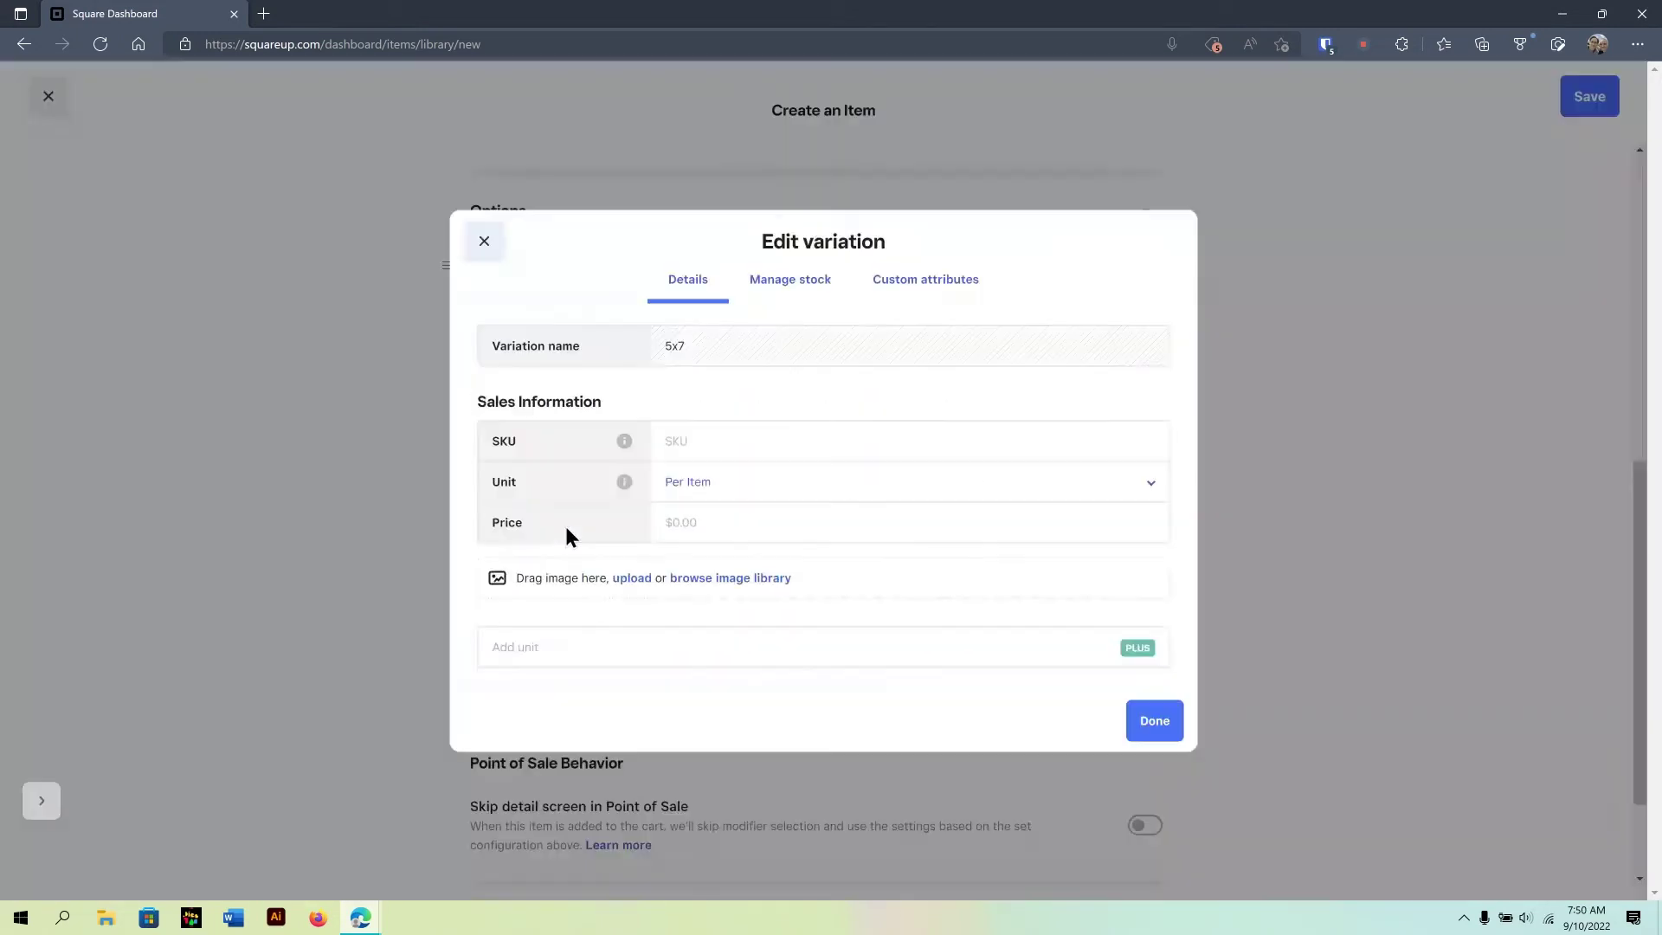
click(713, 433)
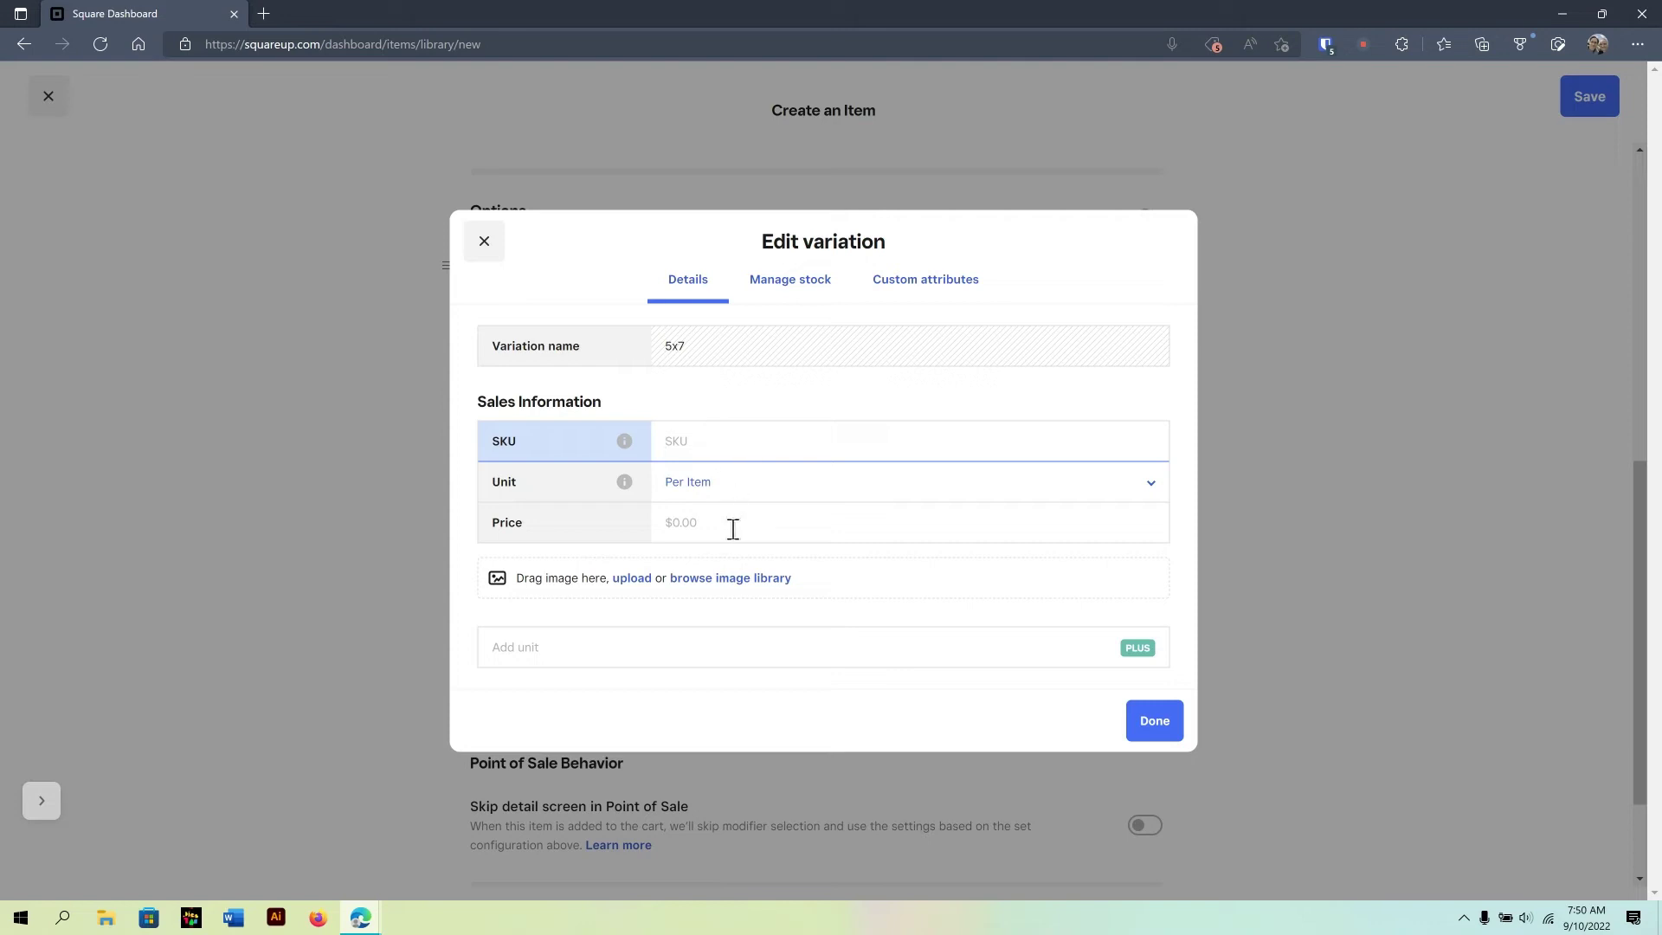
text(sunset5x7)
click(734, 529)
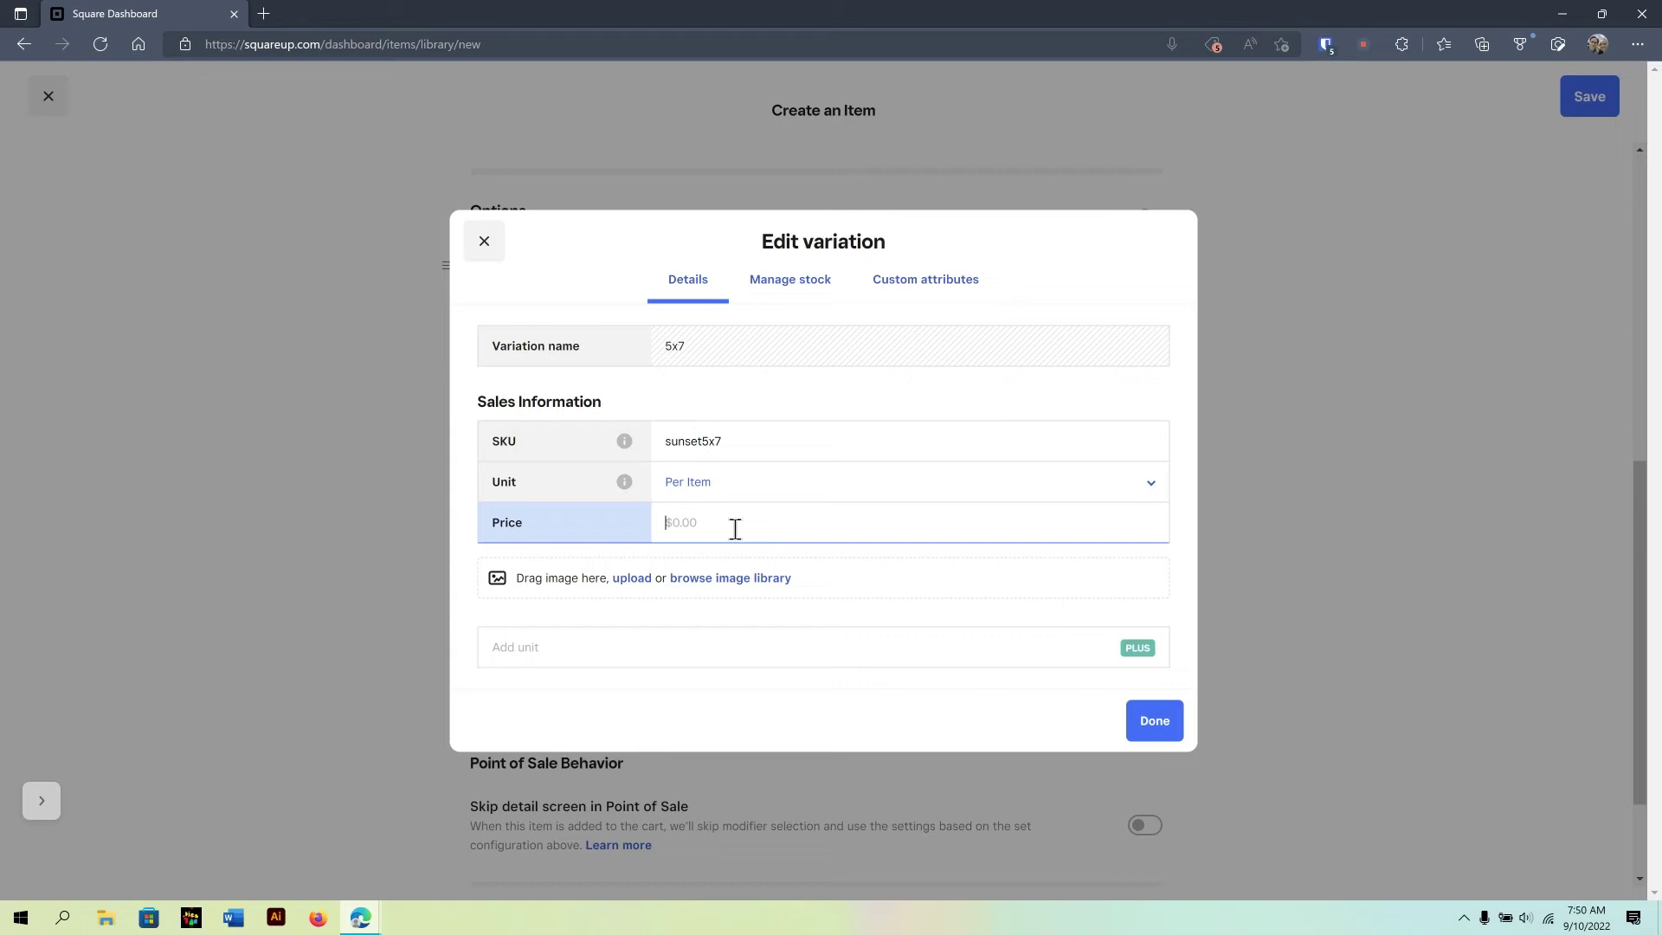
text(15)
click(862, 713)
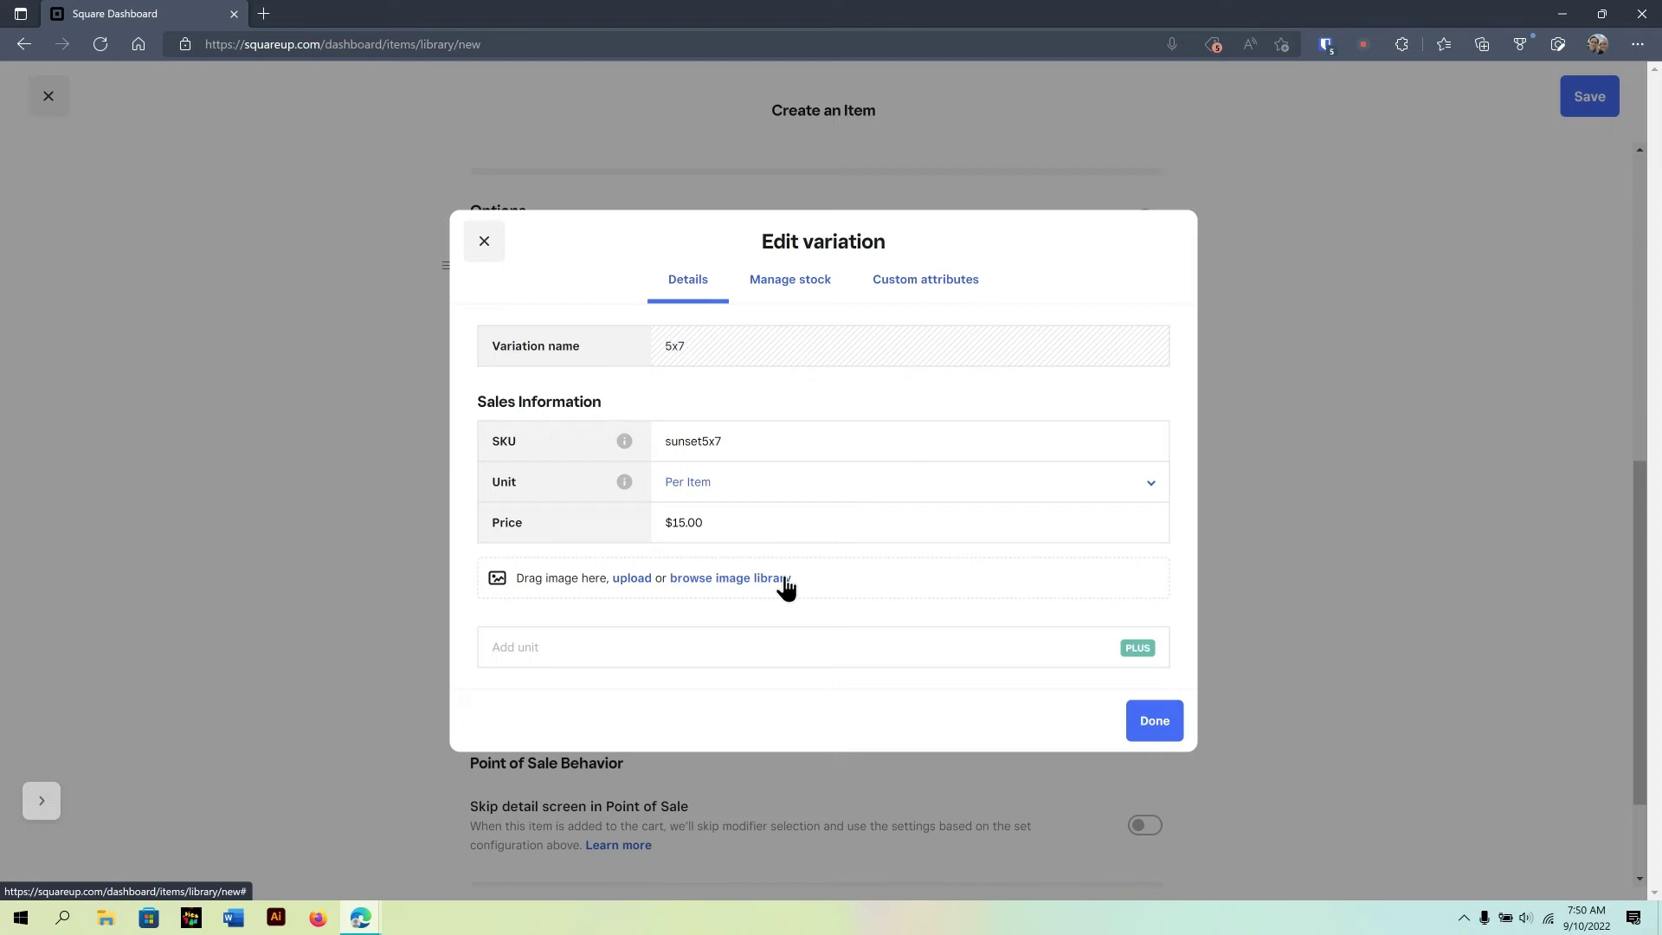
click(1156, 722)
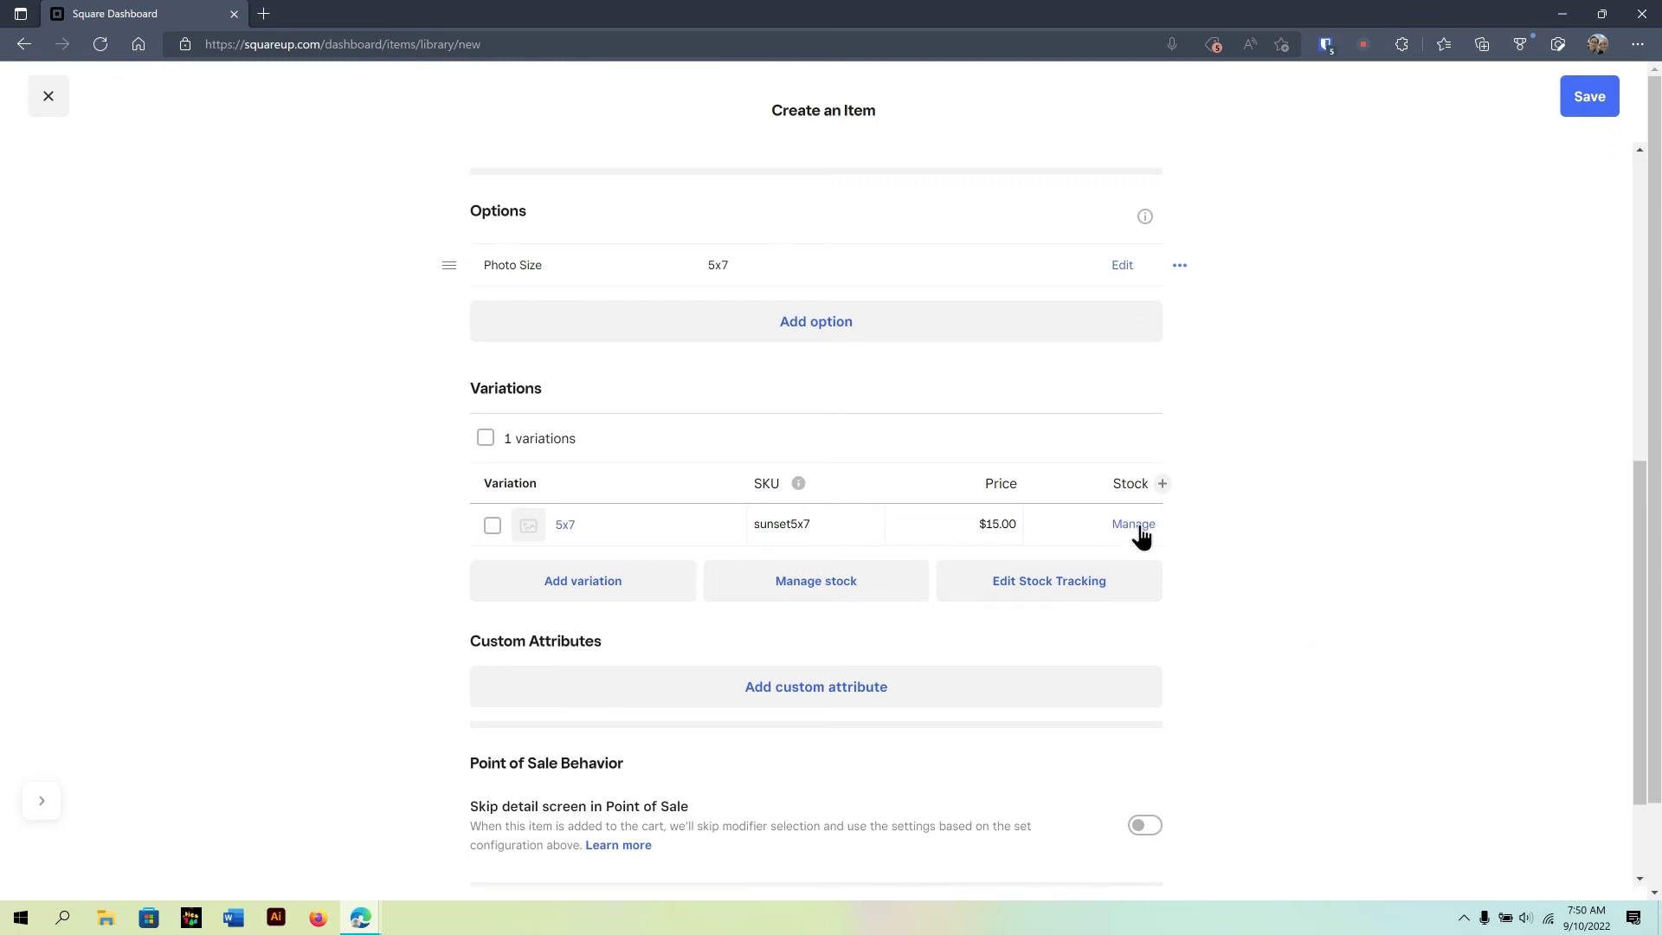
Step: Track stock for the 5x7 variation, receive 10 units, and enable low stock alerts
click(1135, 525)
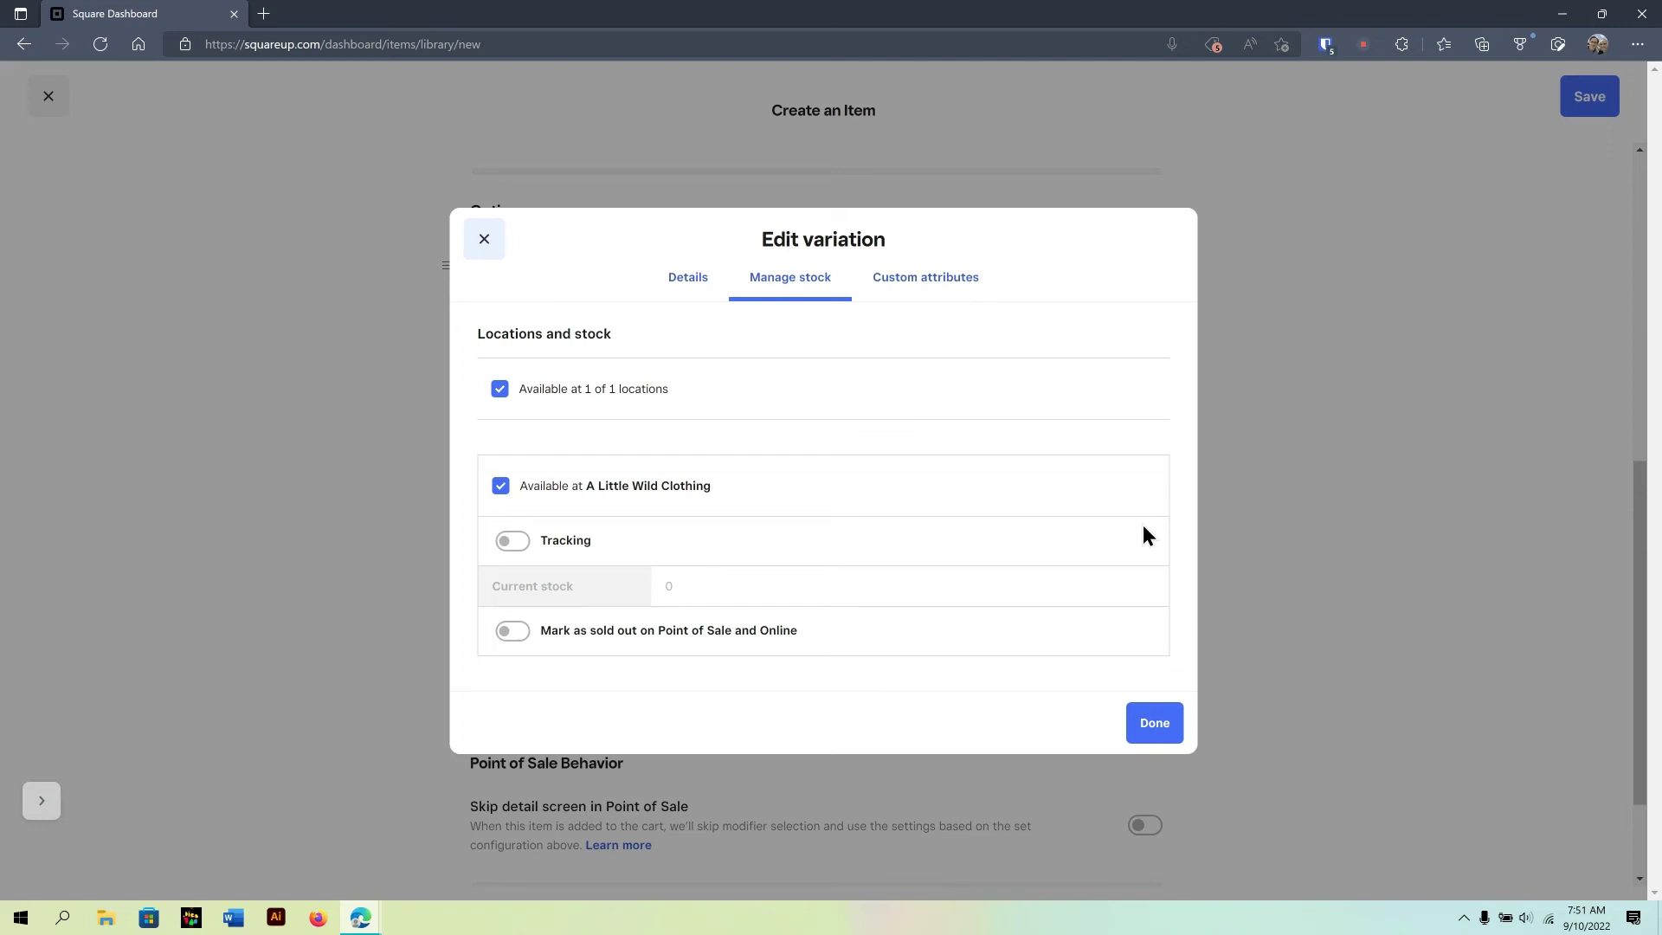
click(513, 546)
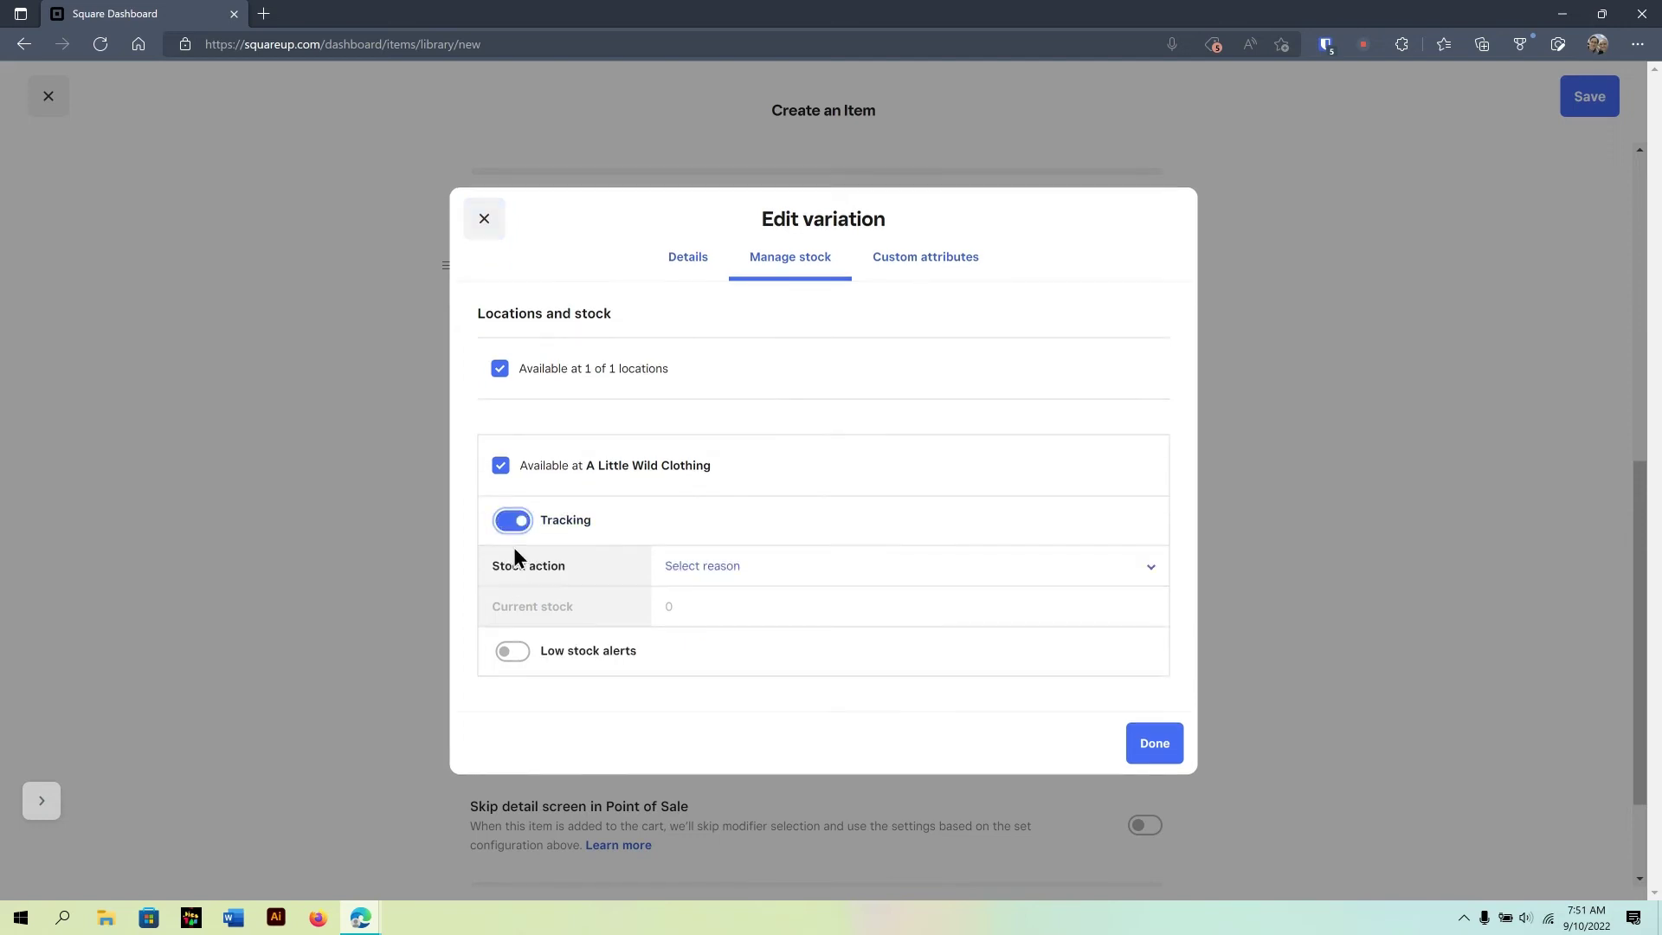
click(759, 573)
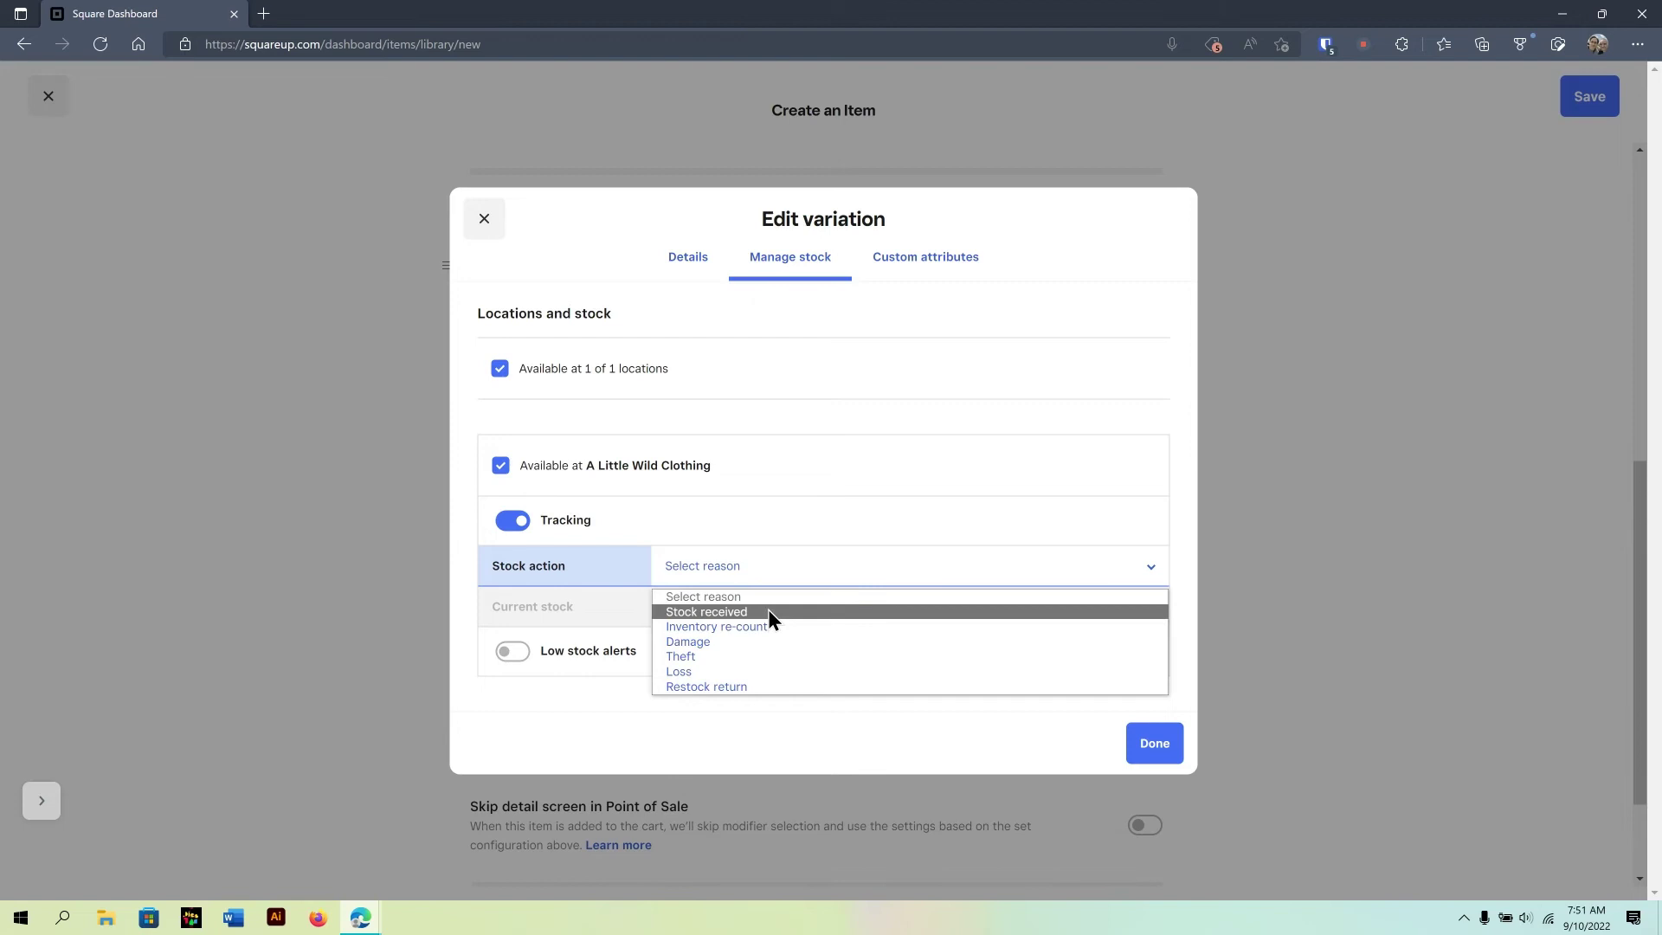
click(767, 611)
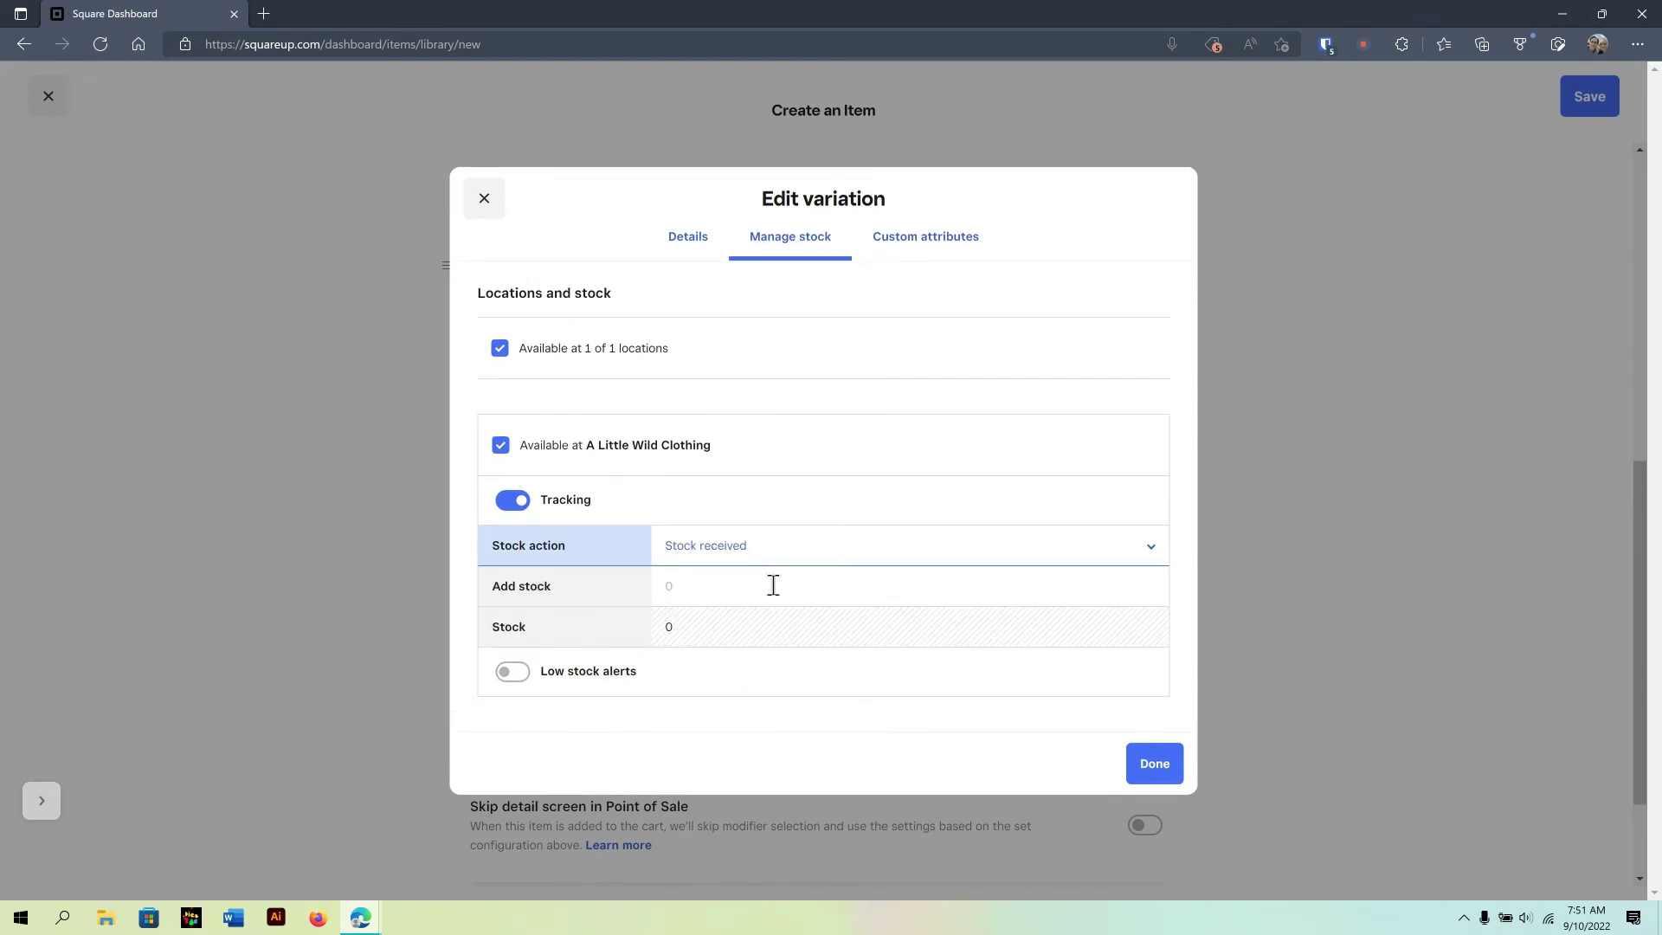
click(773, 585)
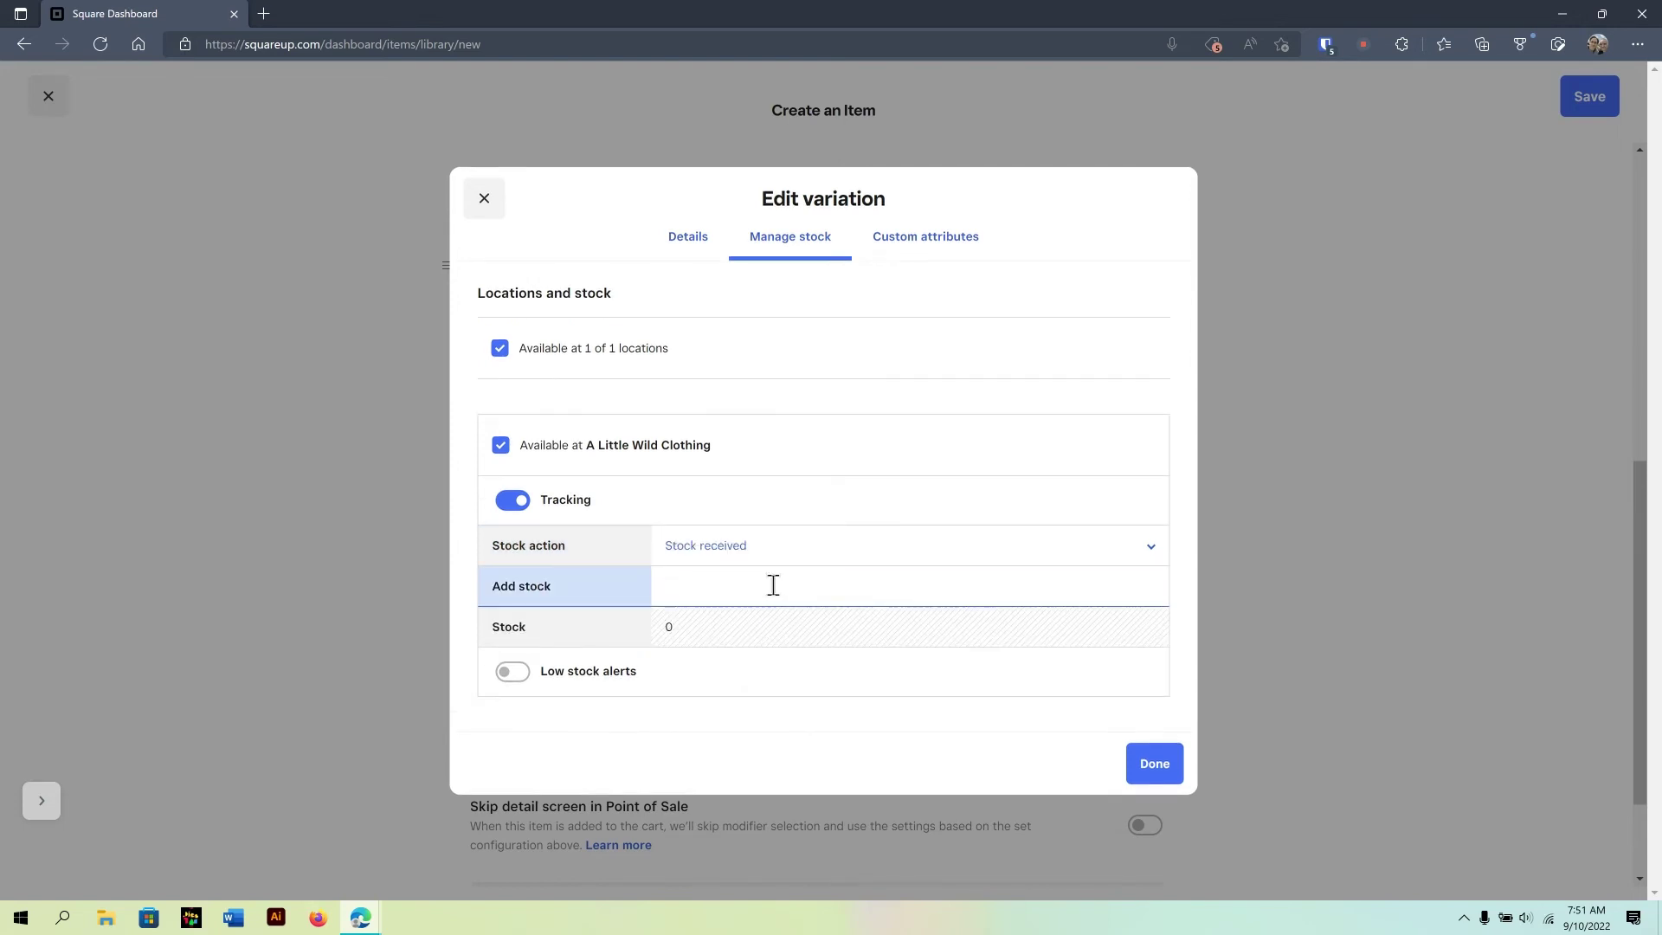
text(10)
click(517, 674)
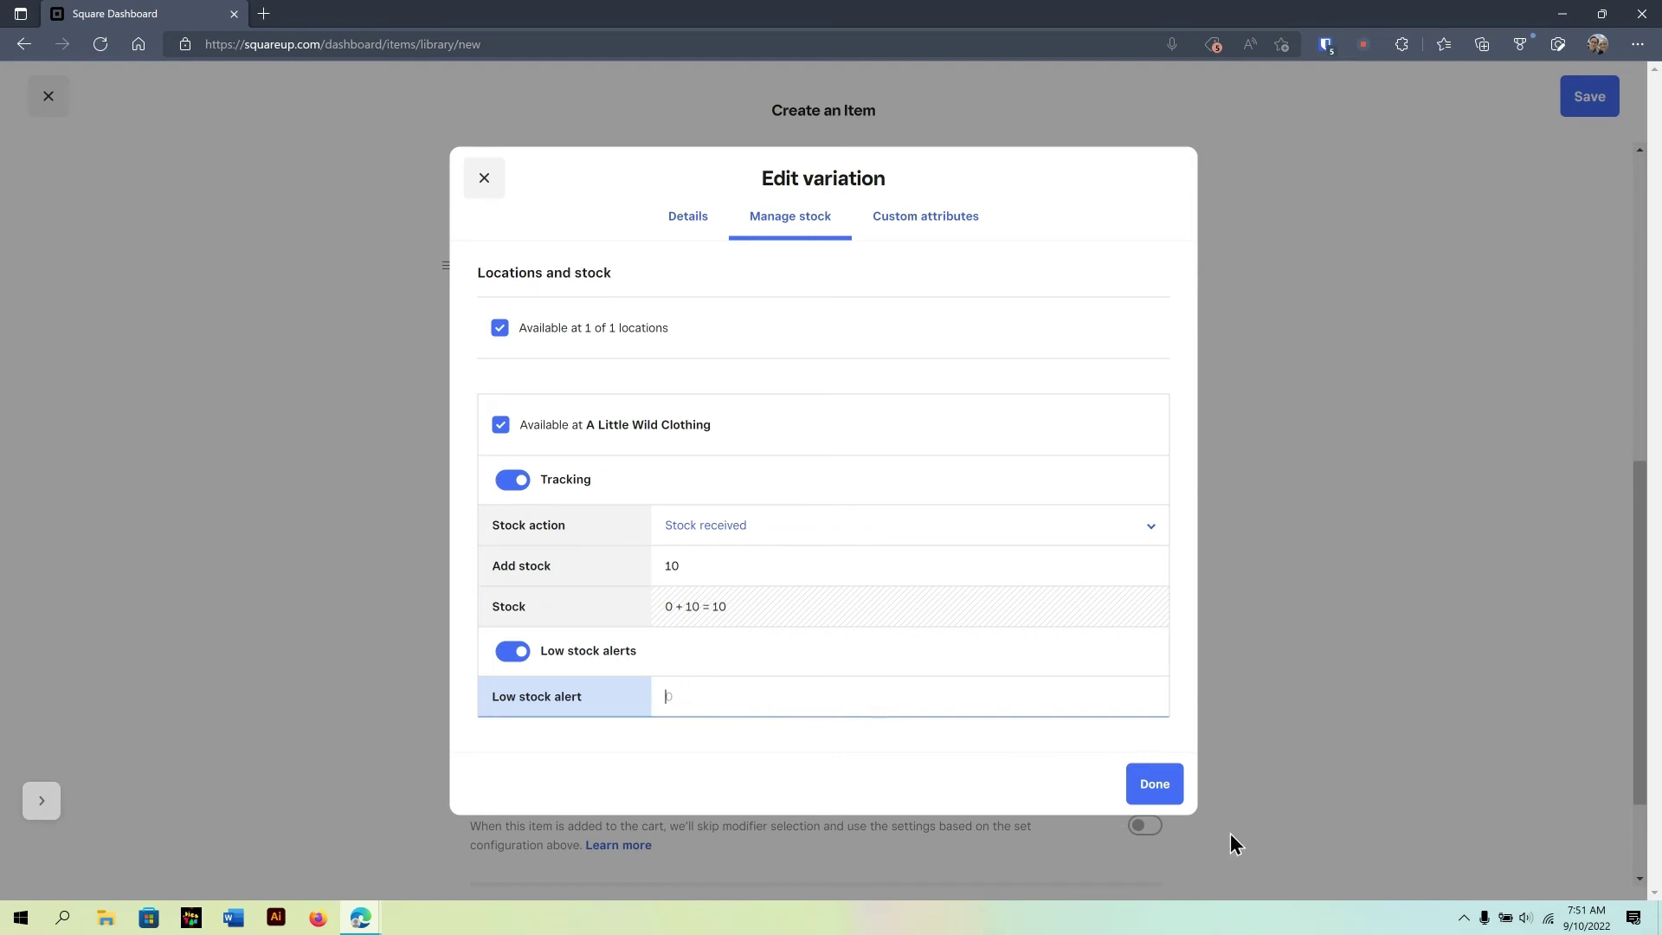
click(1166, 789)
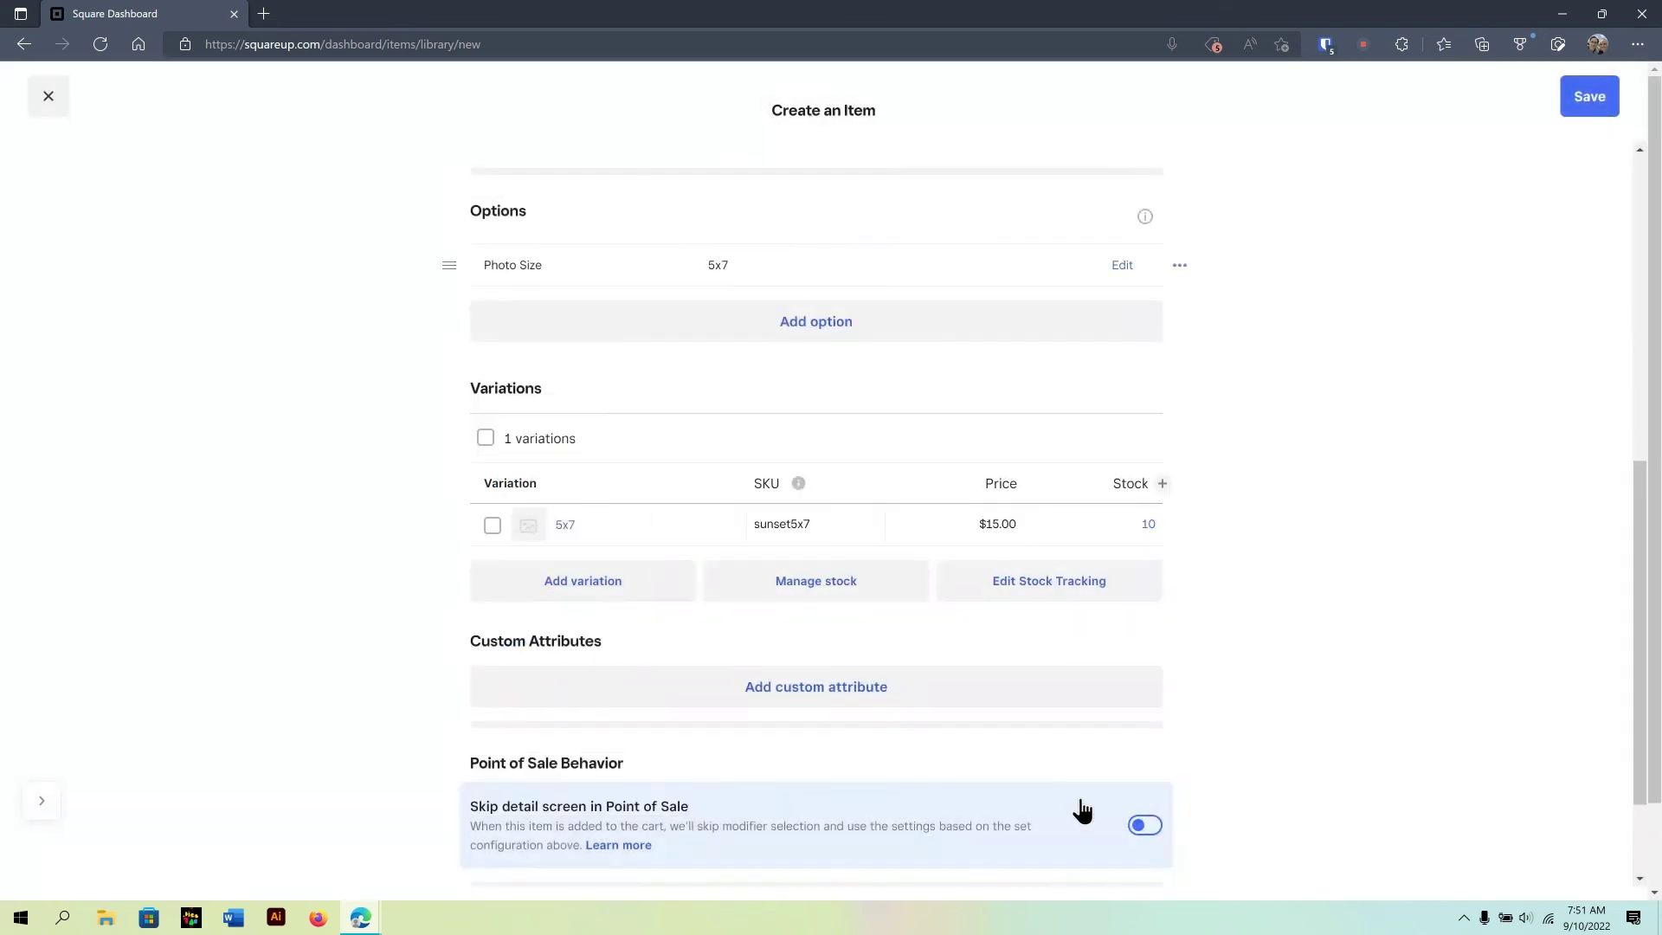
Step: Switch on 'Skip detail screen in Point of Sale' for the item
scroll(1320, 714, down, 2)
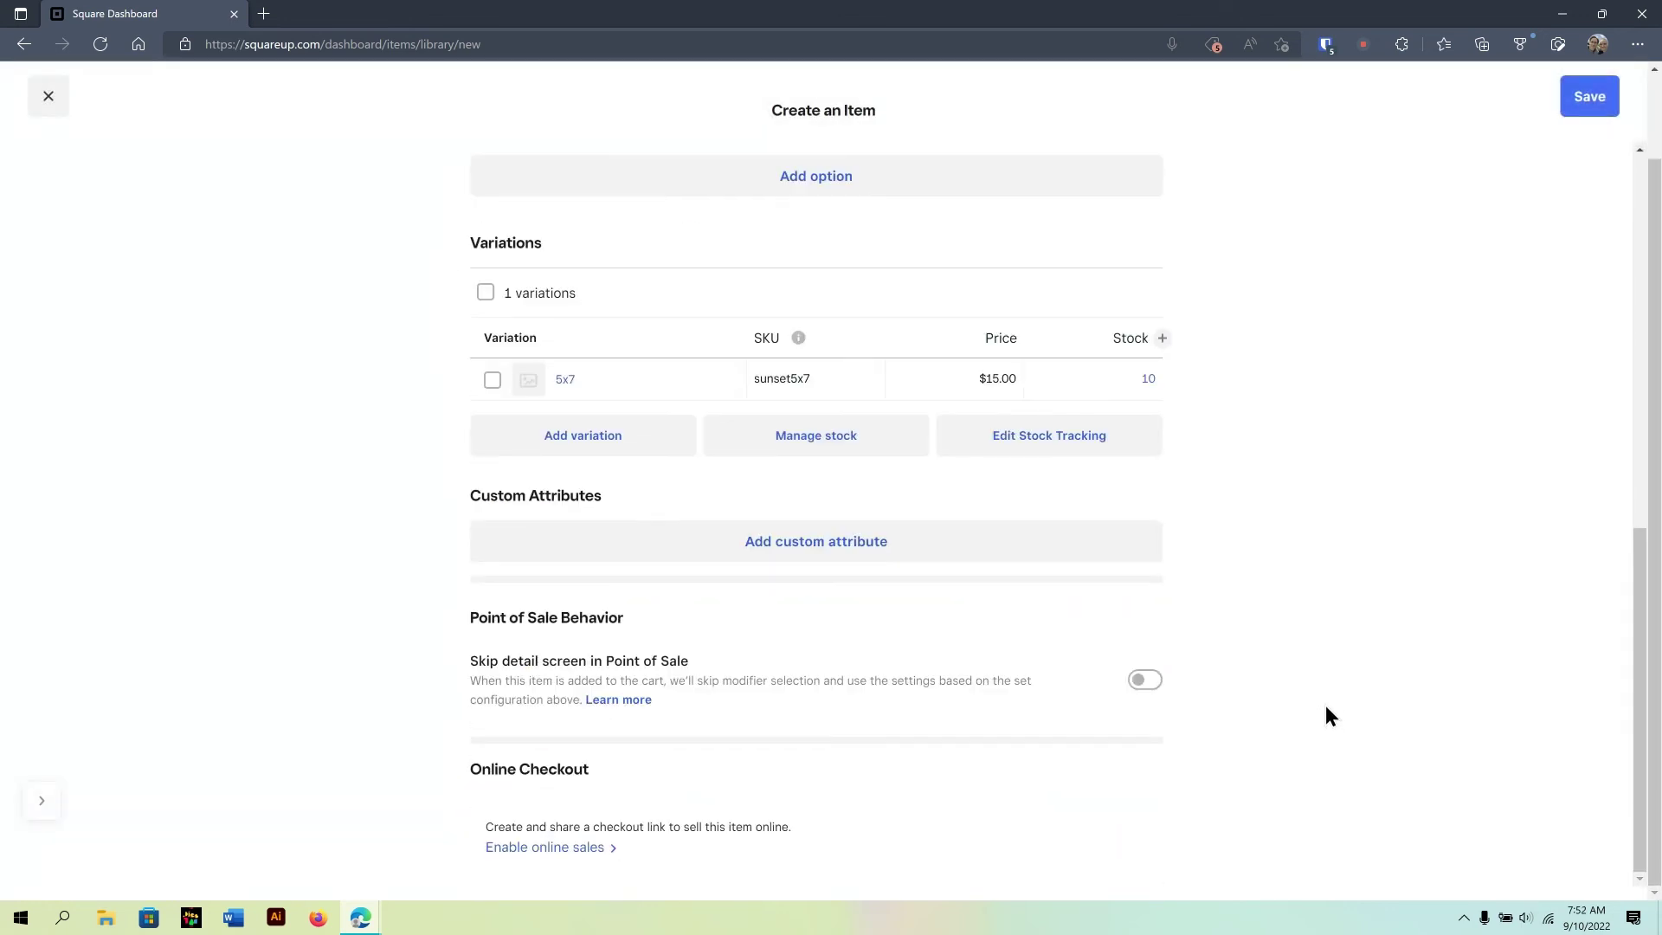
click(1131, 698)
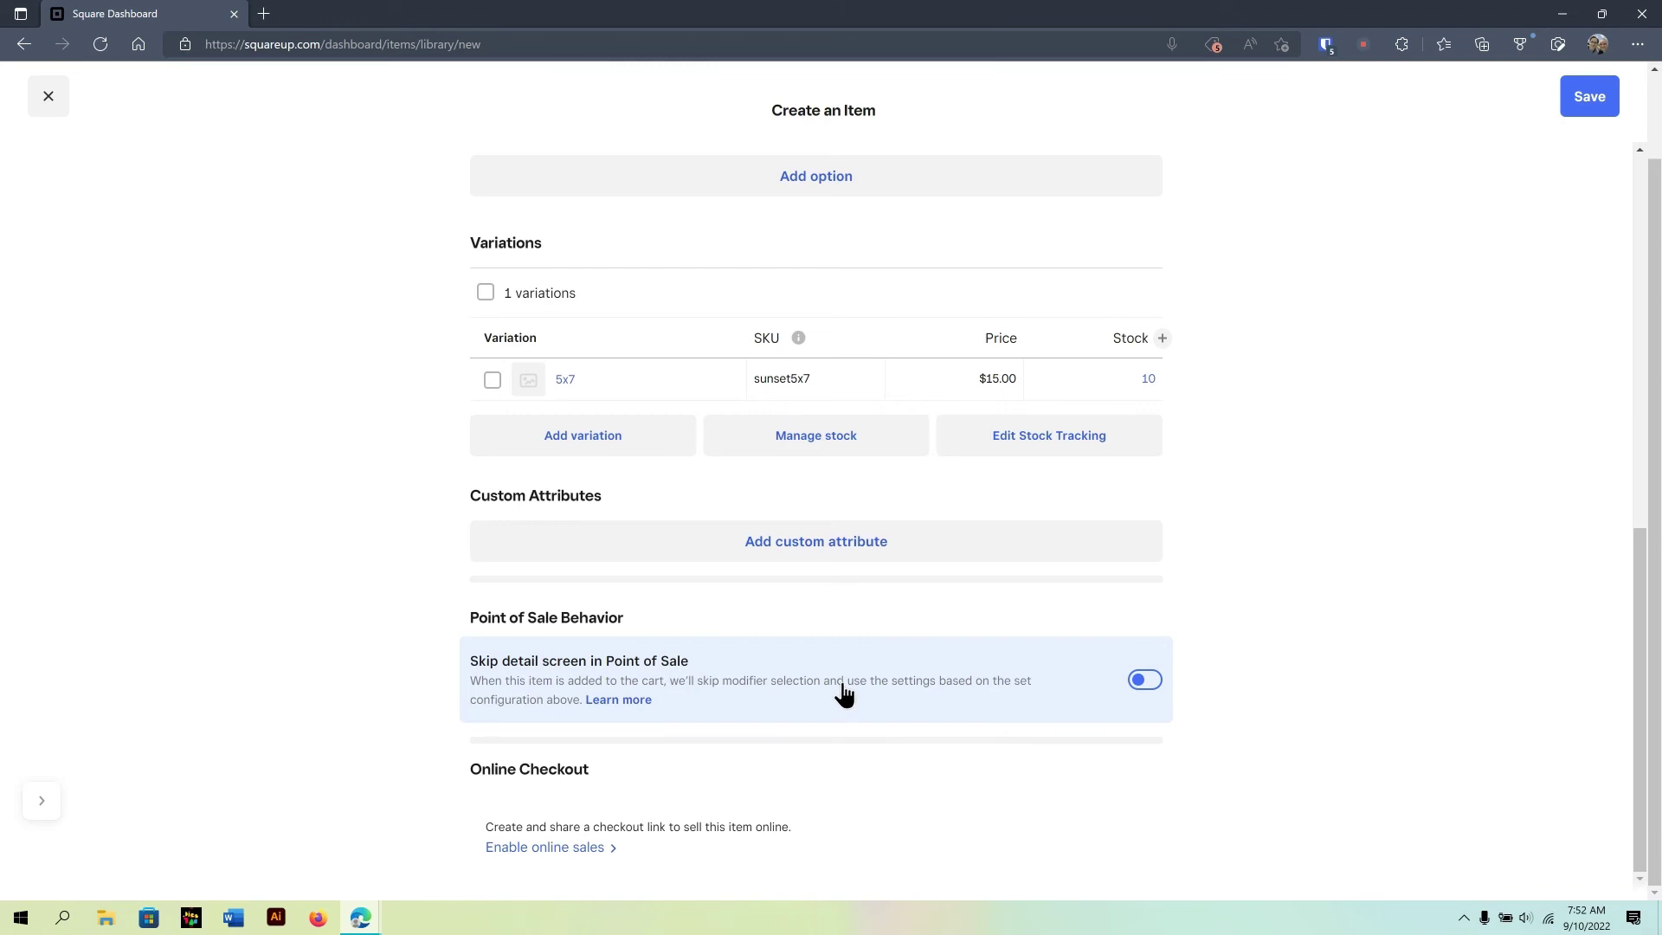
click(1145, 681)
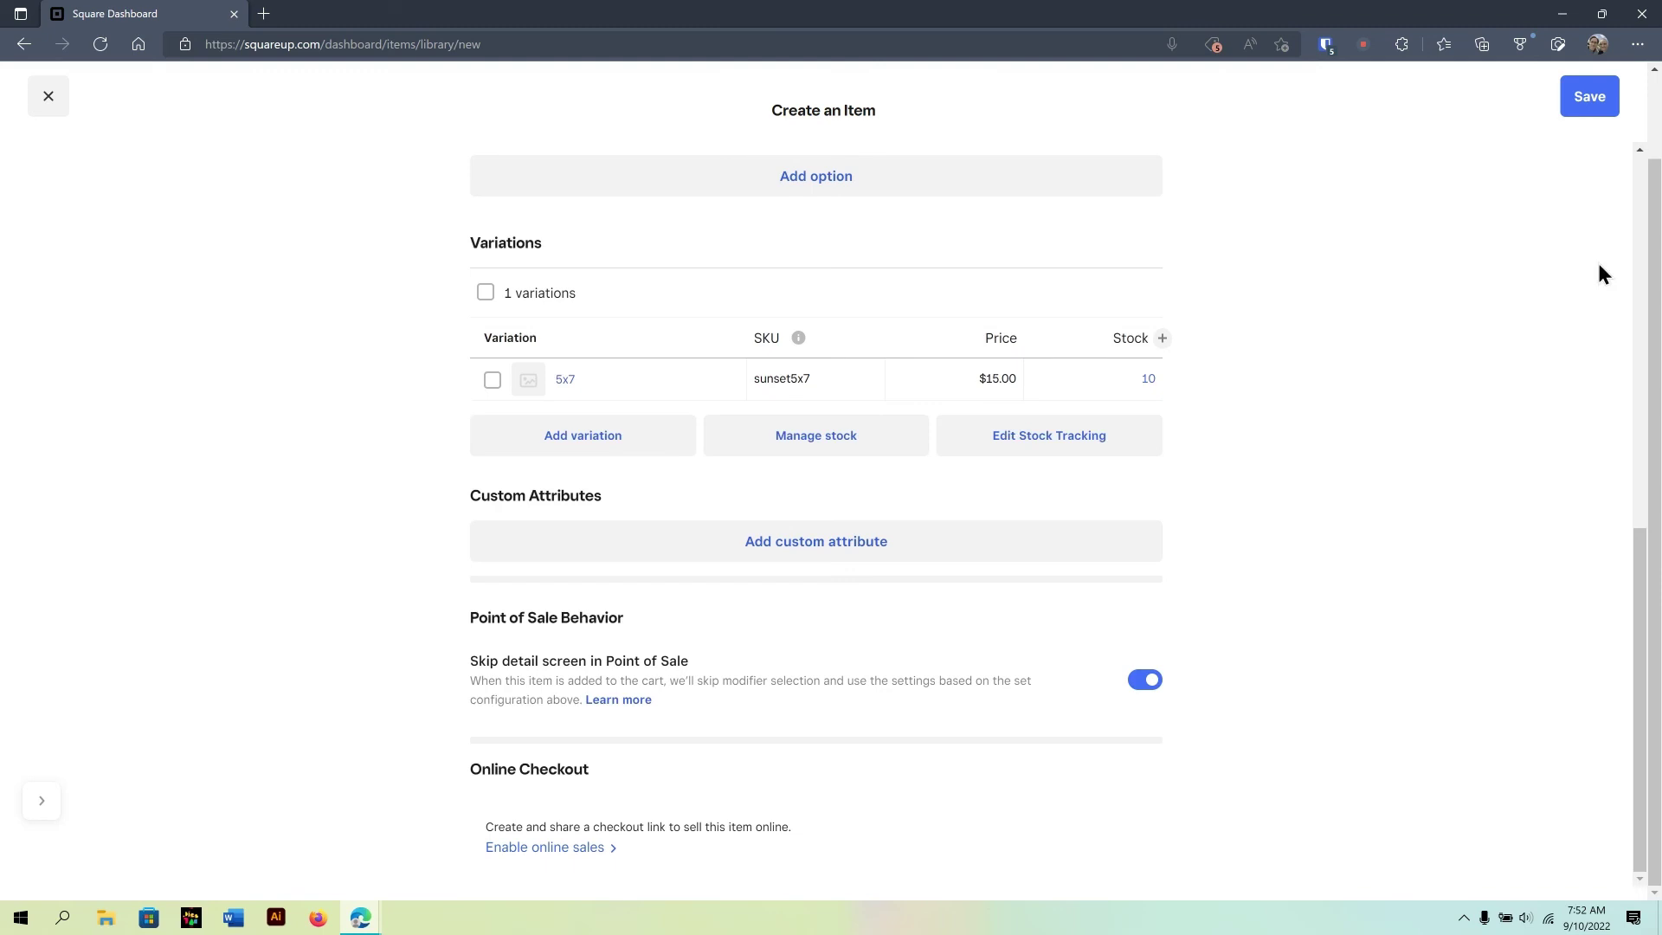
Step: Save Sunset 0001 and go to the Item Categories page
click(1597, 108)
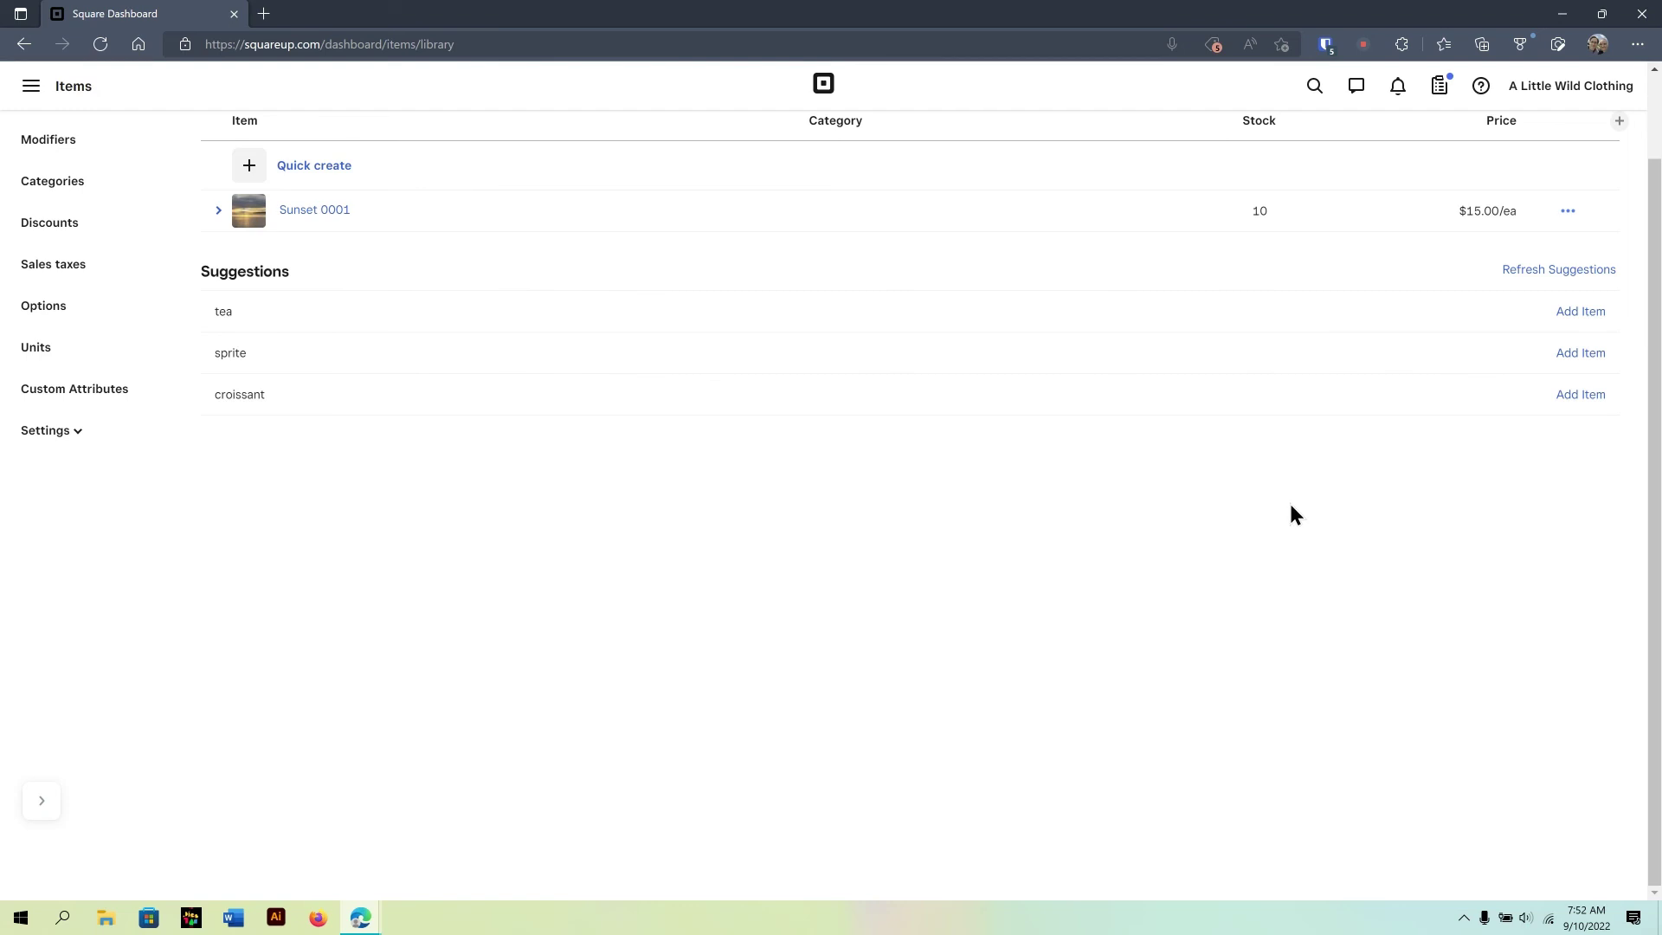
click(50, 183)
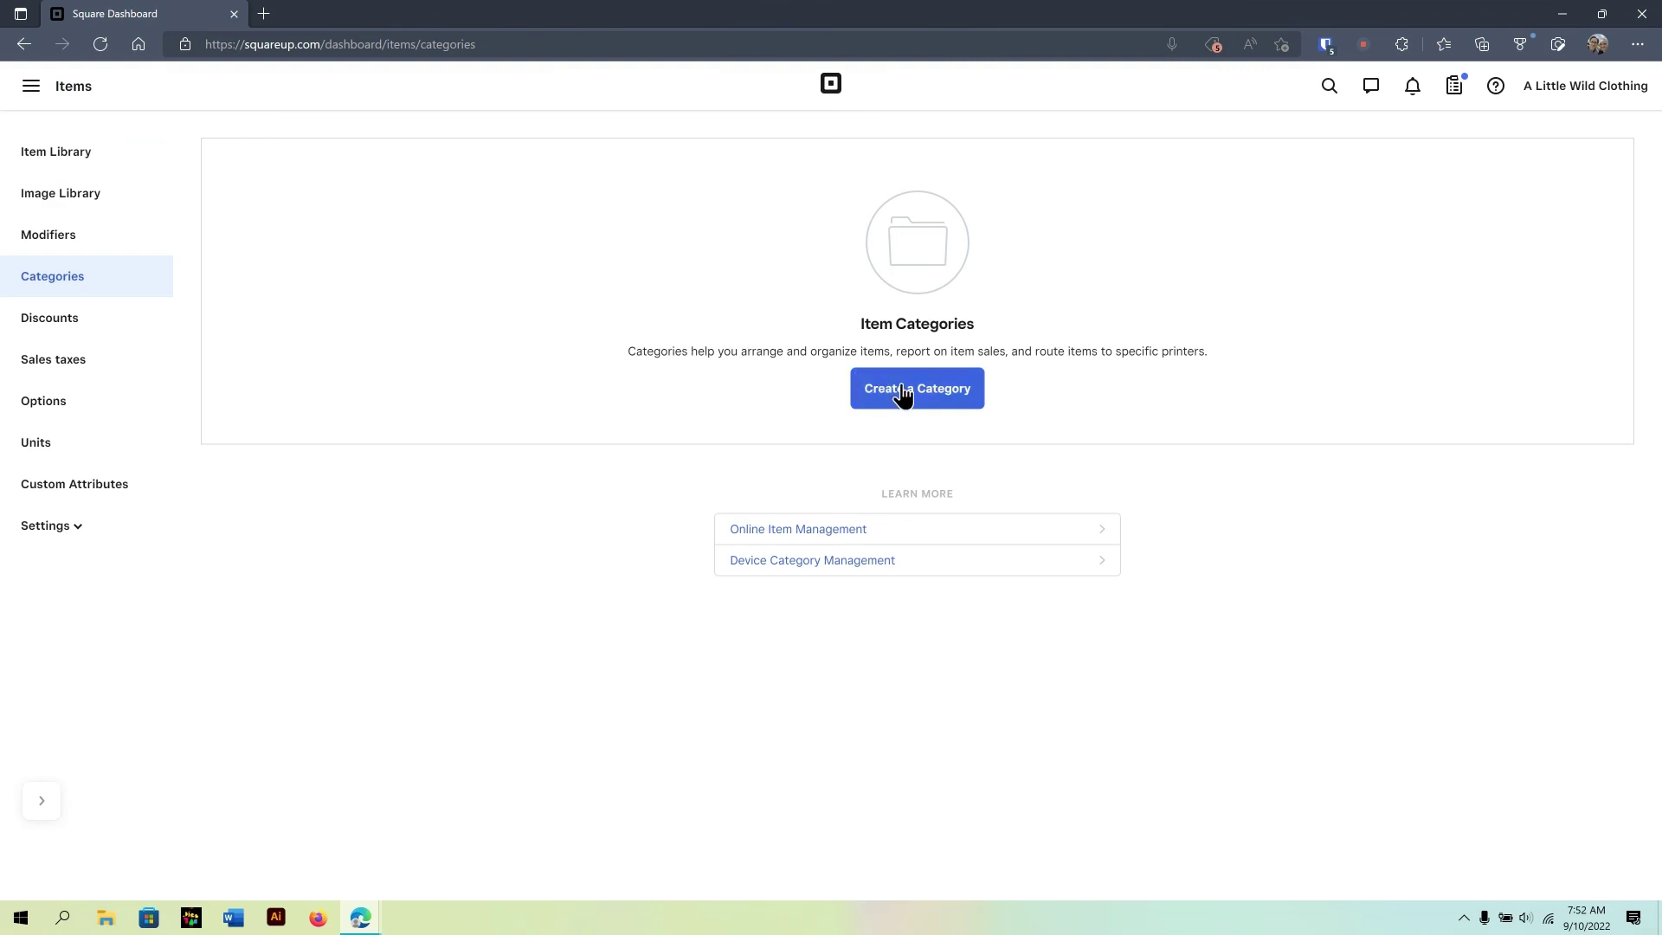
Step: Create the 'Landscapes' category and move Sunset 0001 into it
click(901, 394)
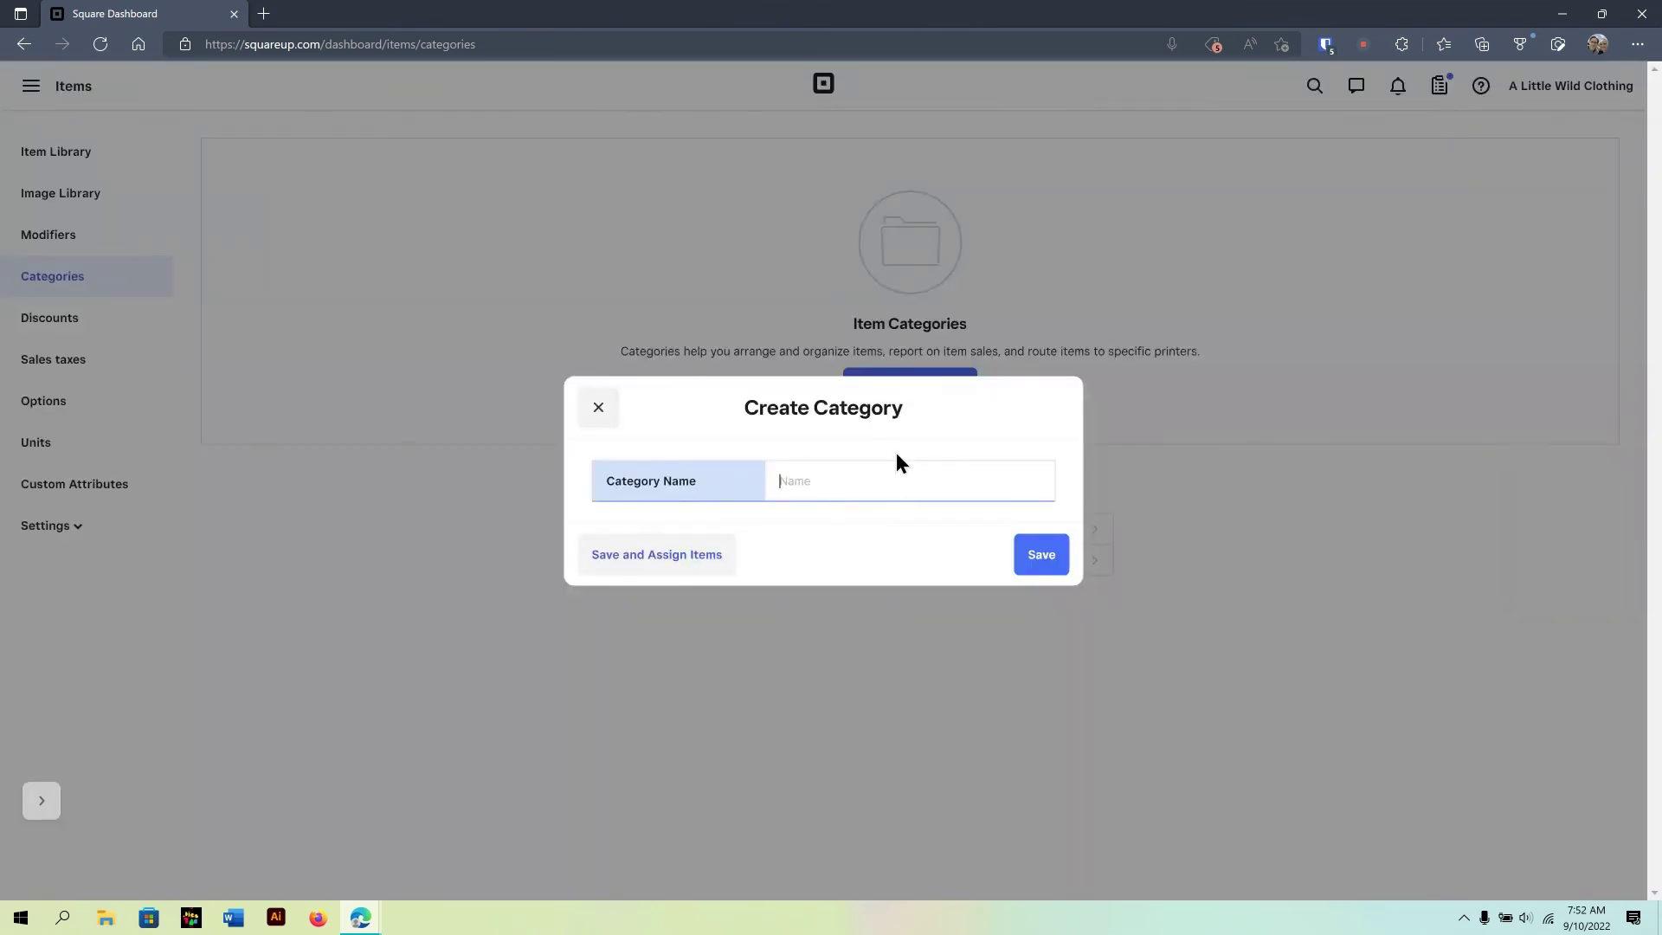
text(Lan)
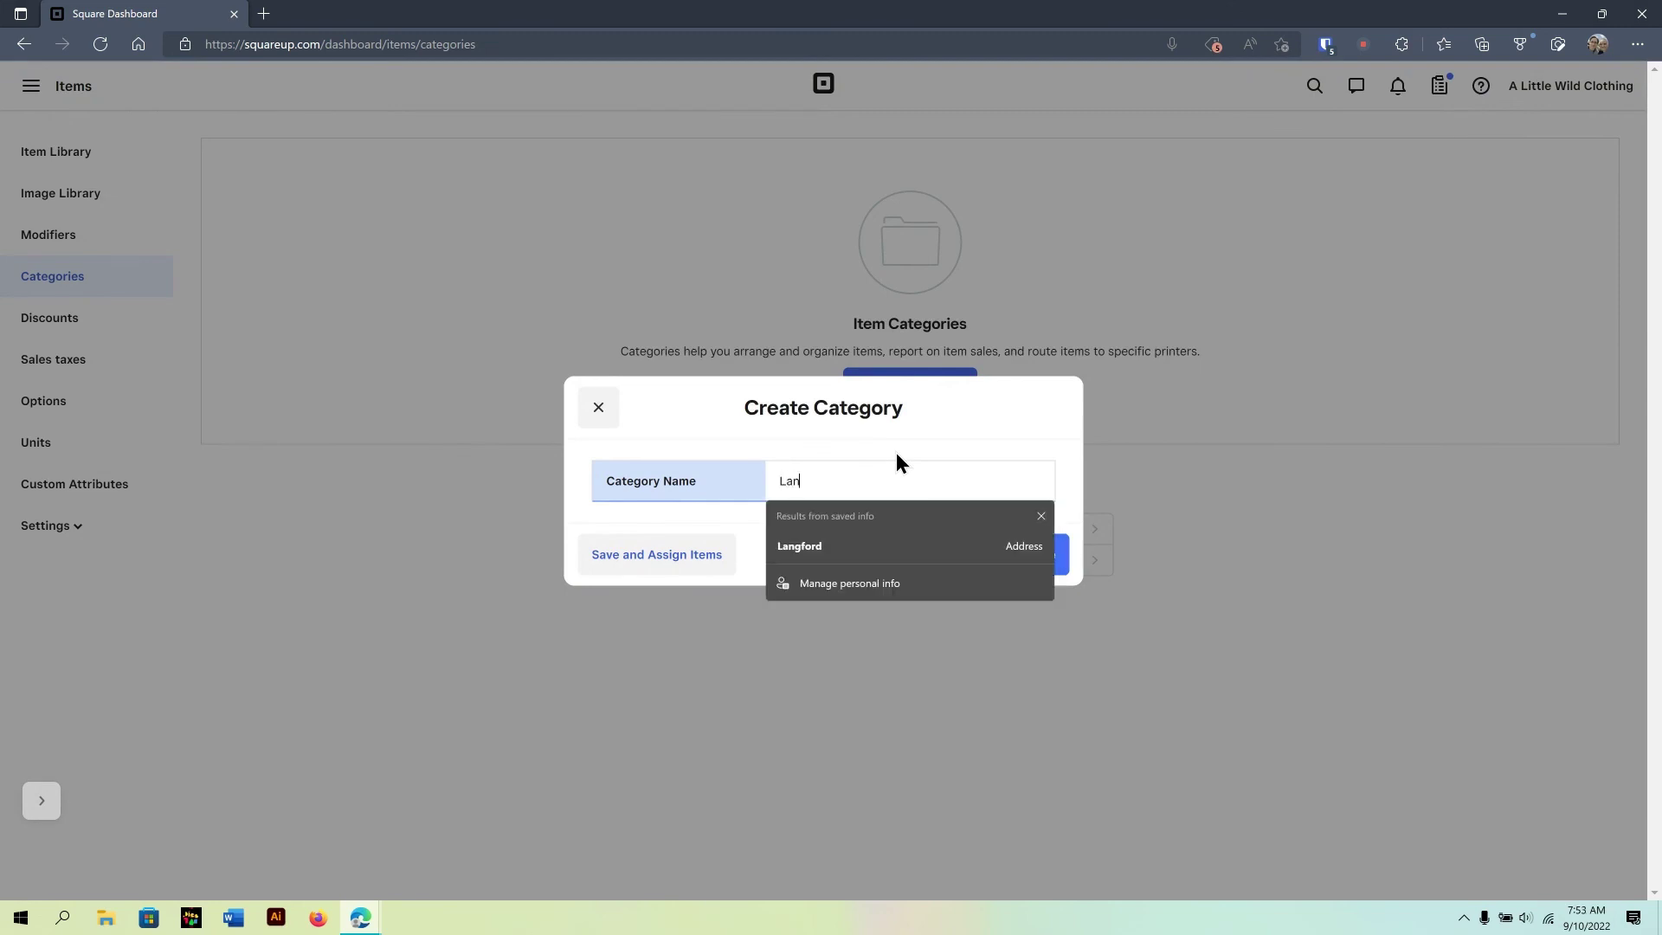
text(dscapes)
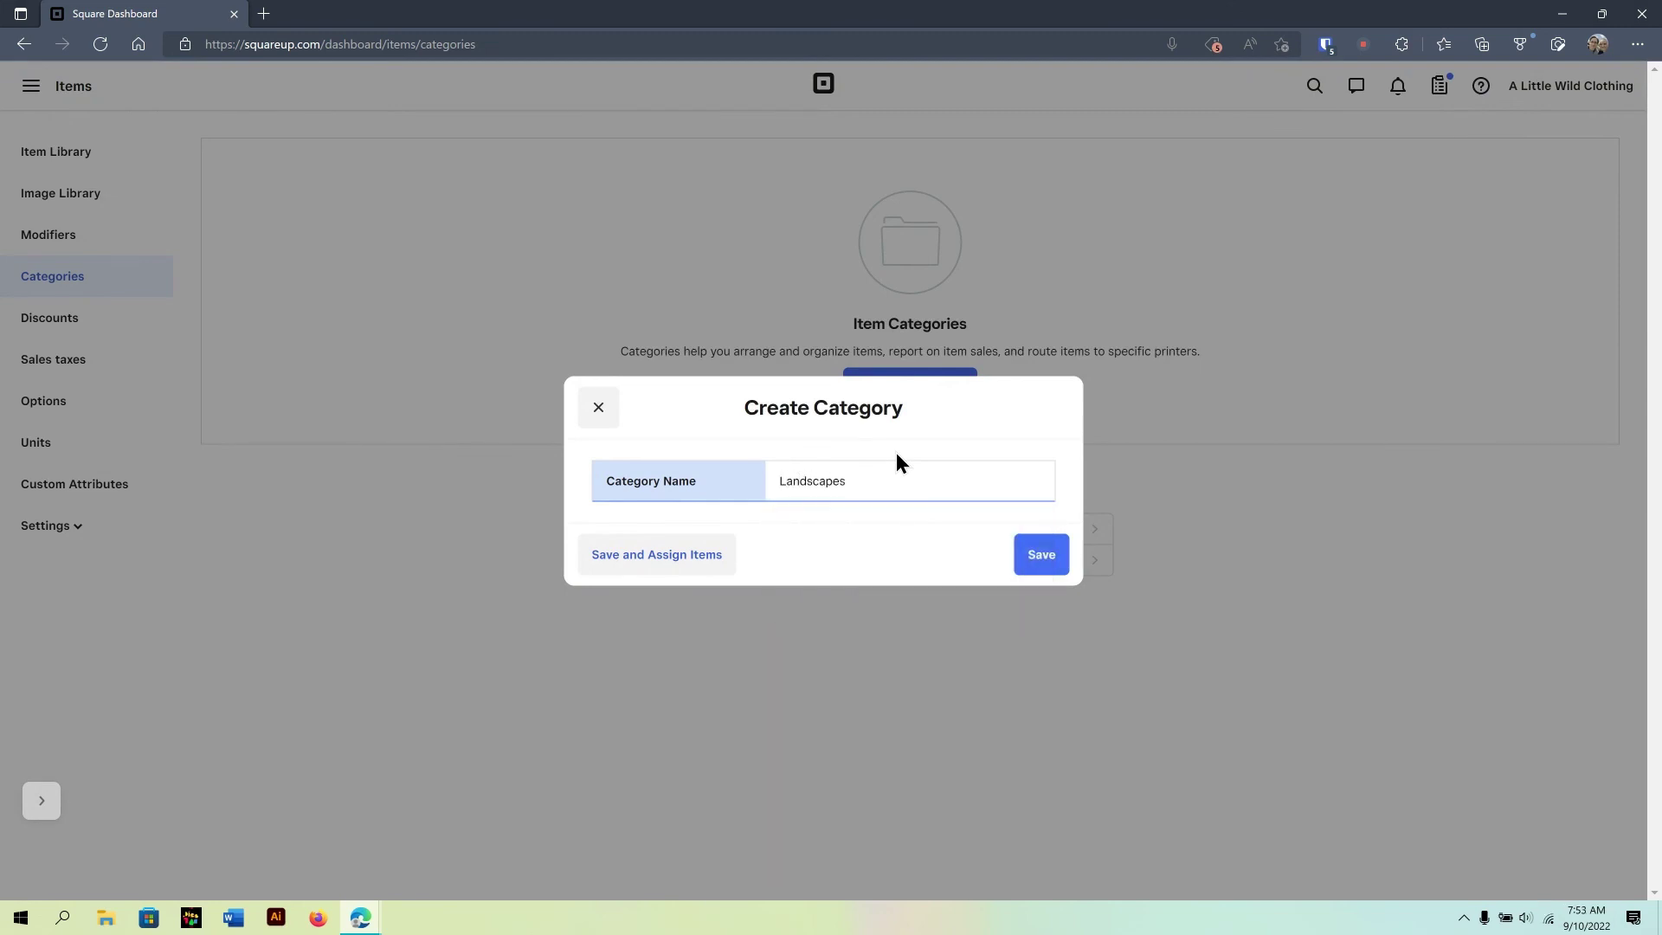
click(673, 558)
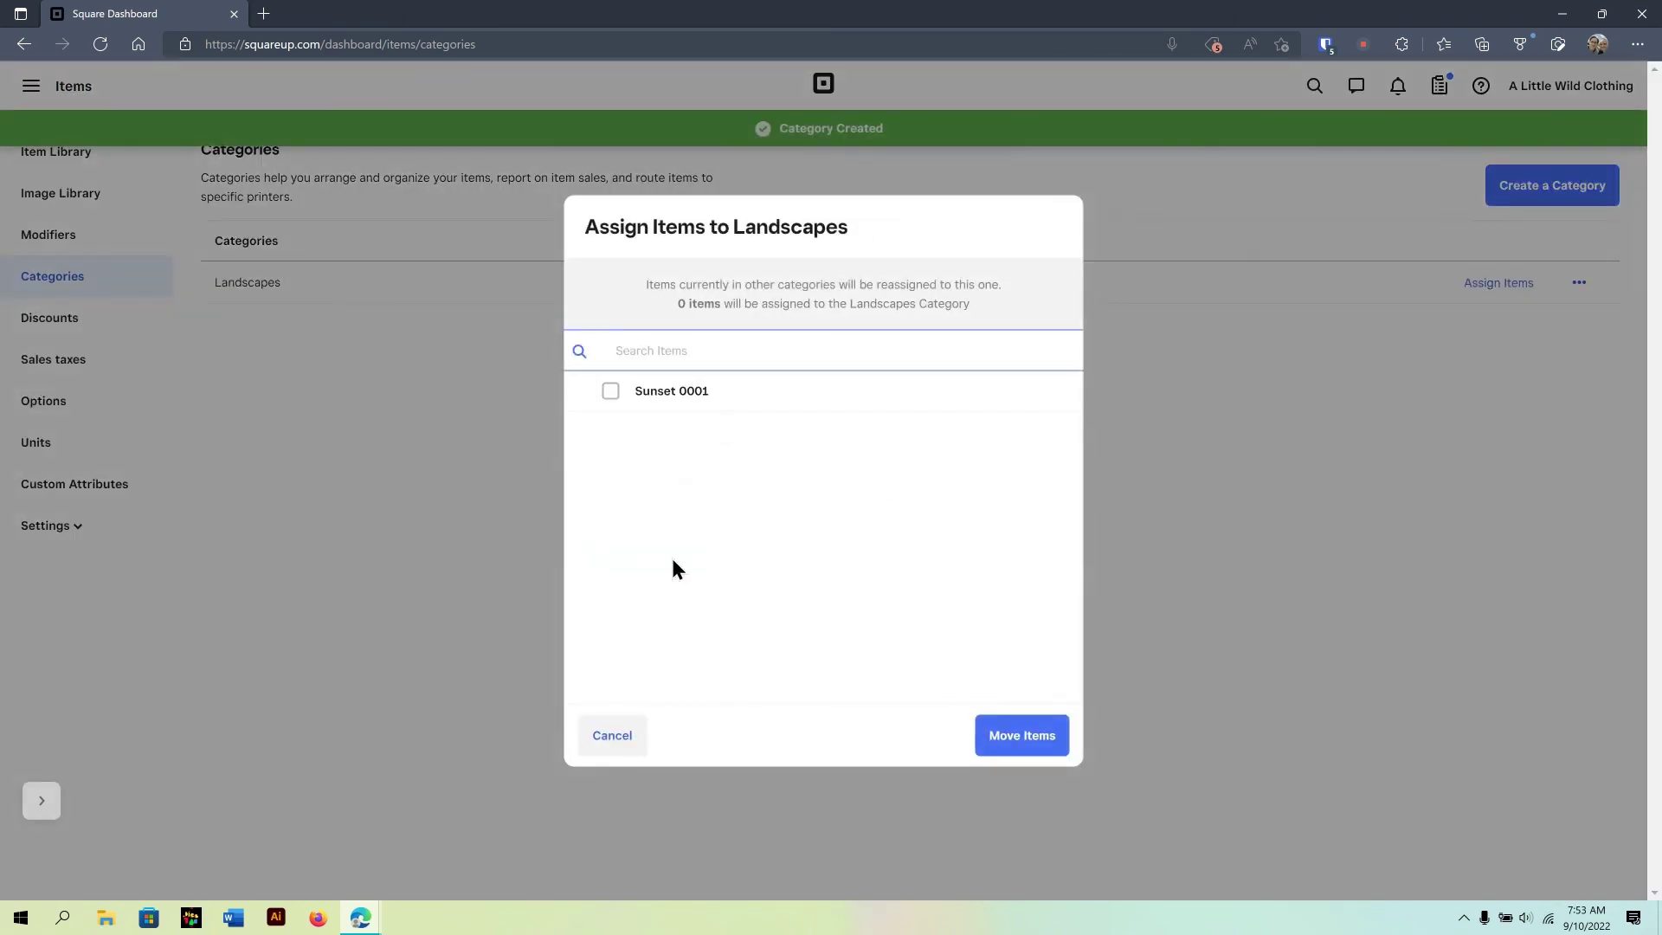
click(611, 392)
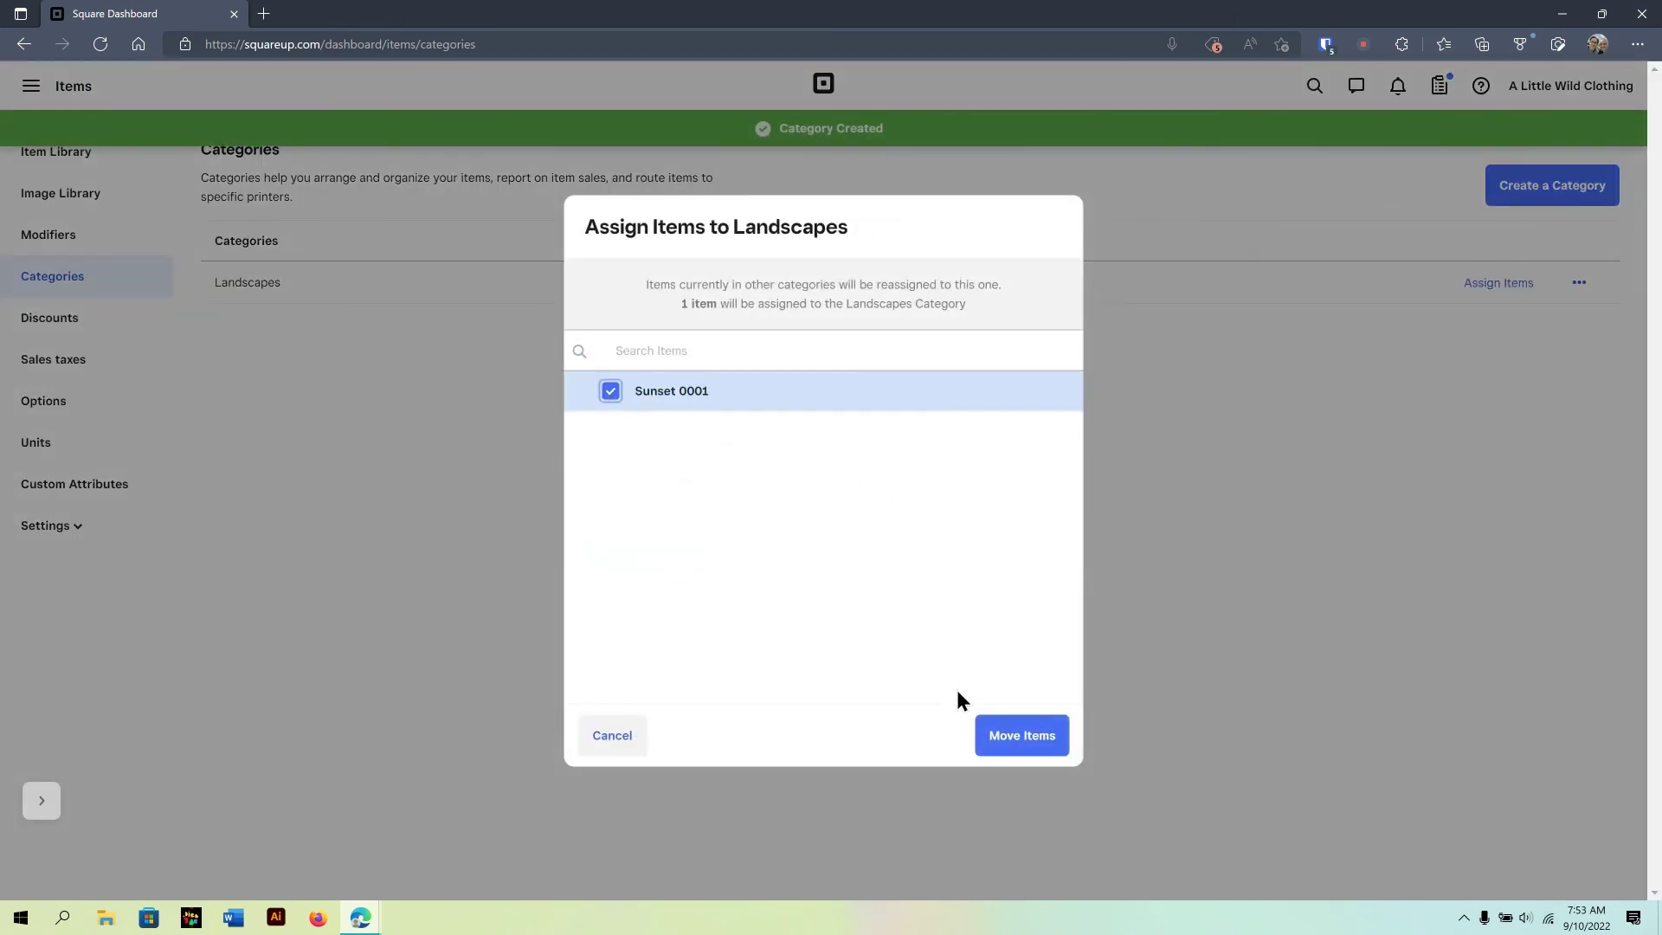
click(1018, 745)
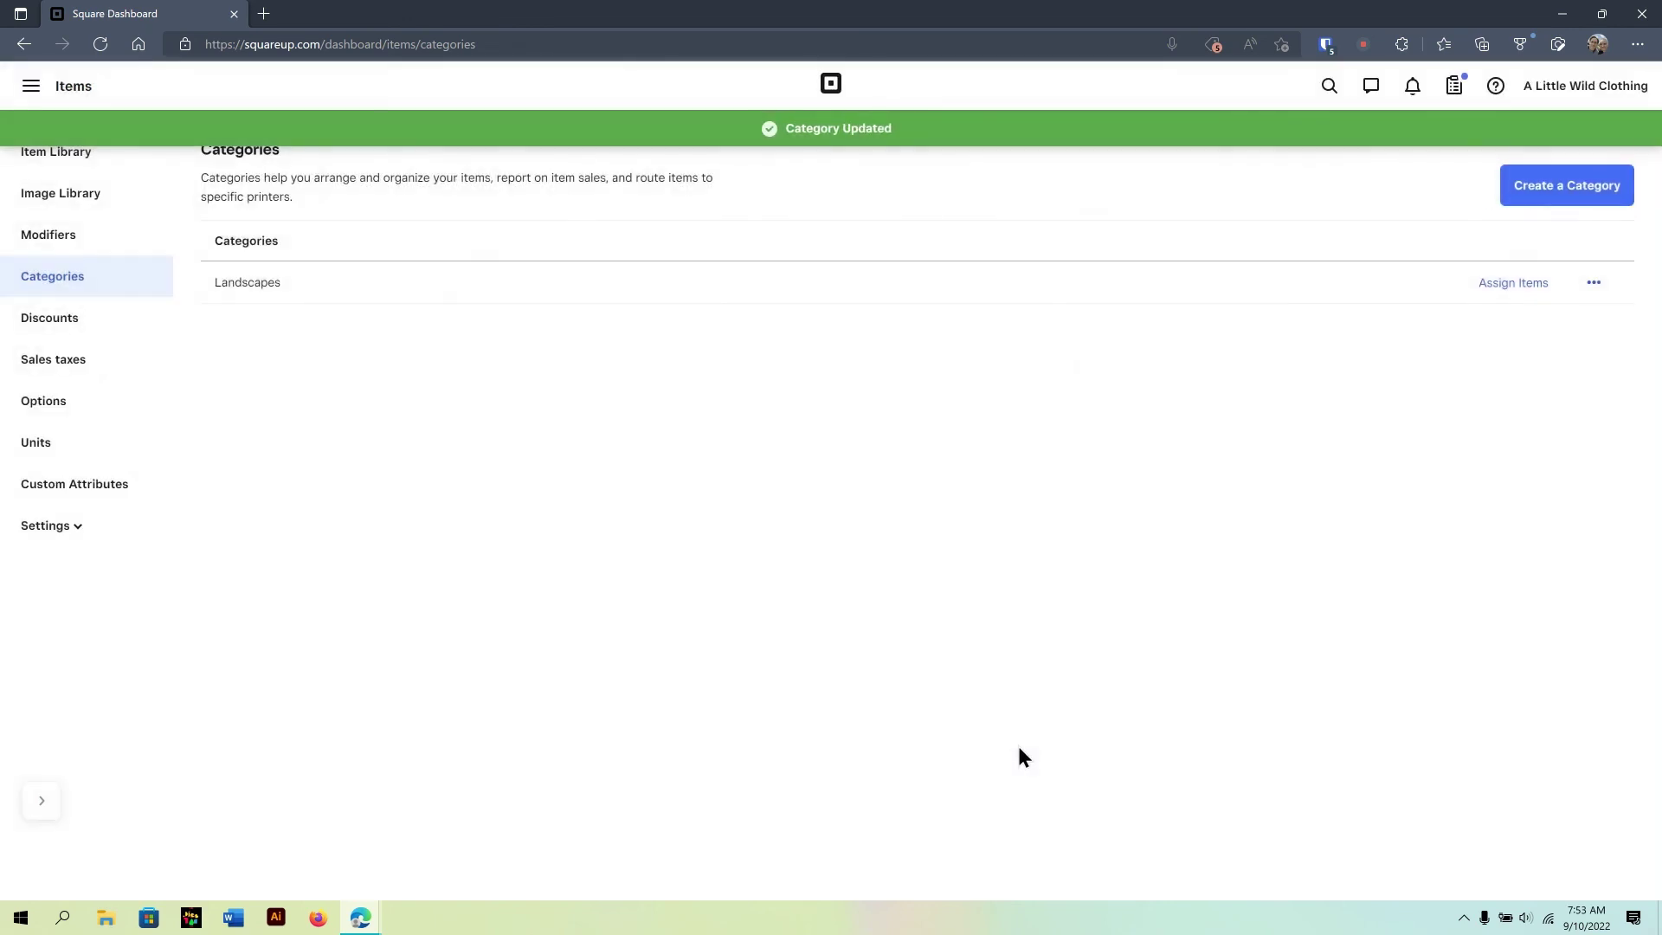